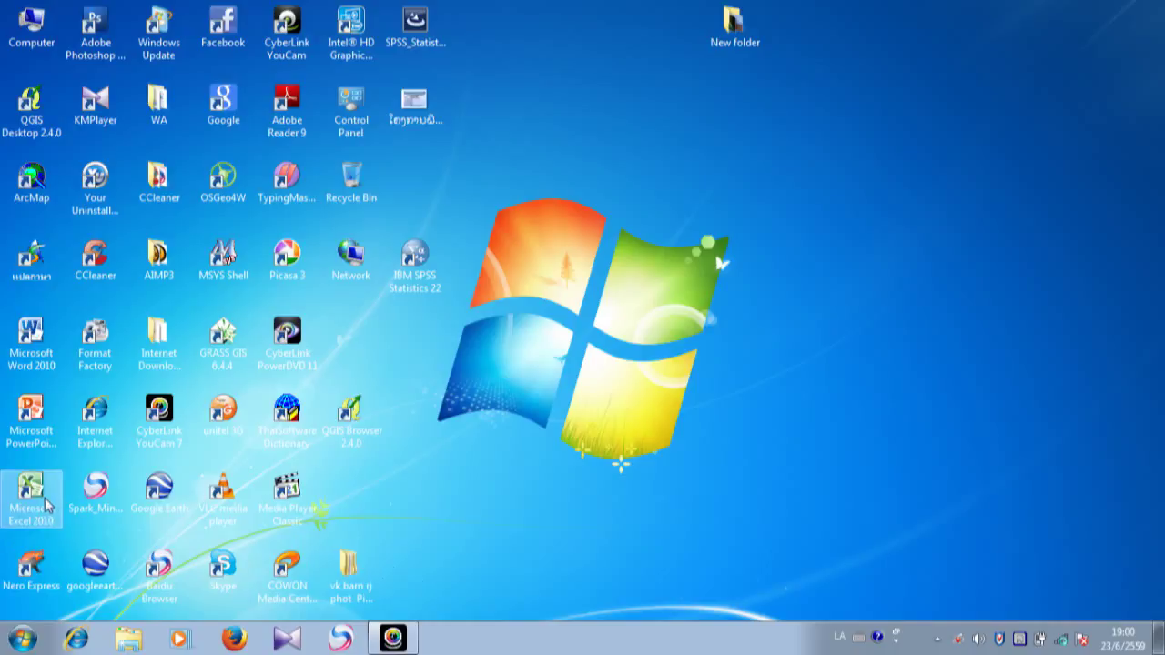
# Step: Open Microsoft Excel 2010 and dismiss the Office activation wizard
pyautogui.doubleClick(41, 496)
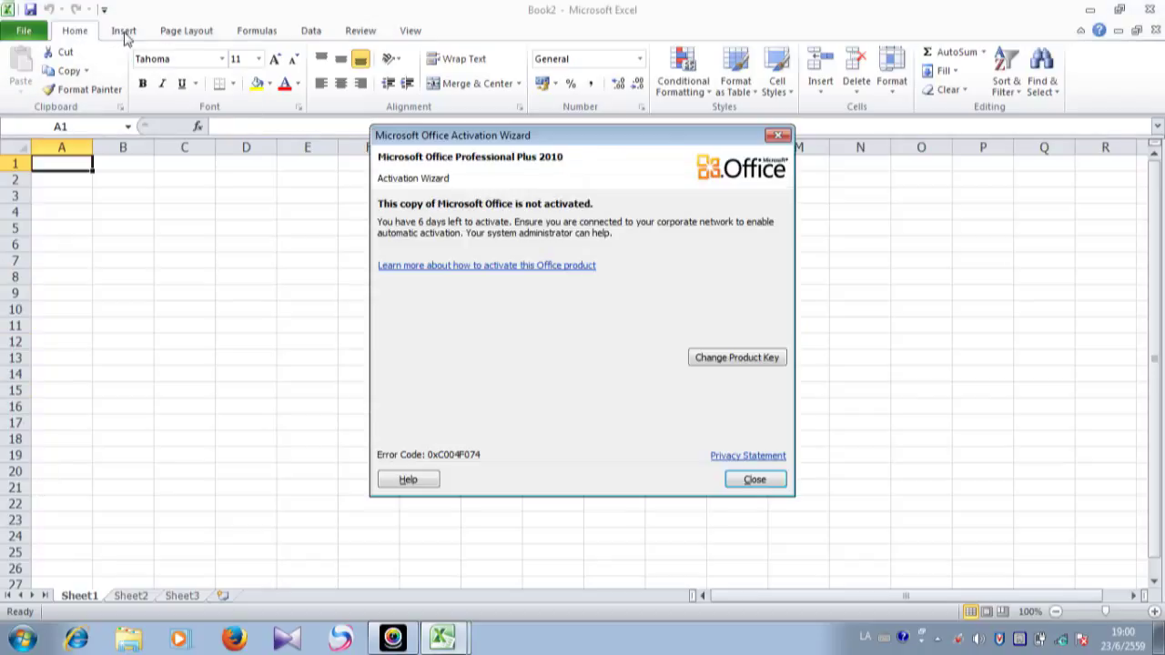
pyautogui.click(778, 136)
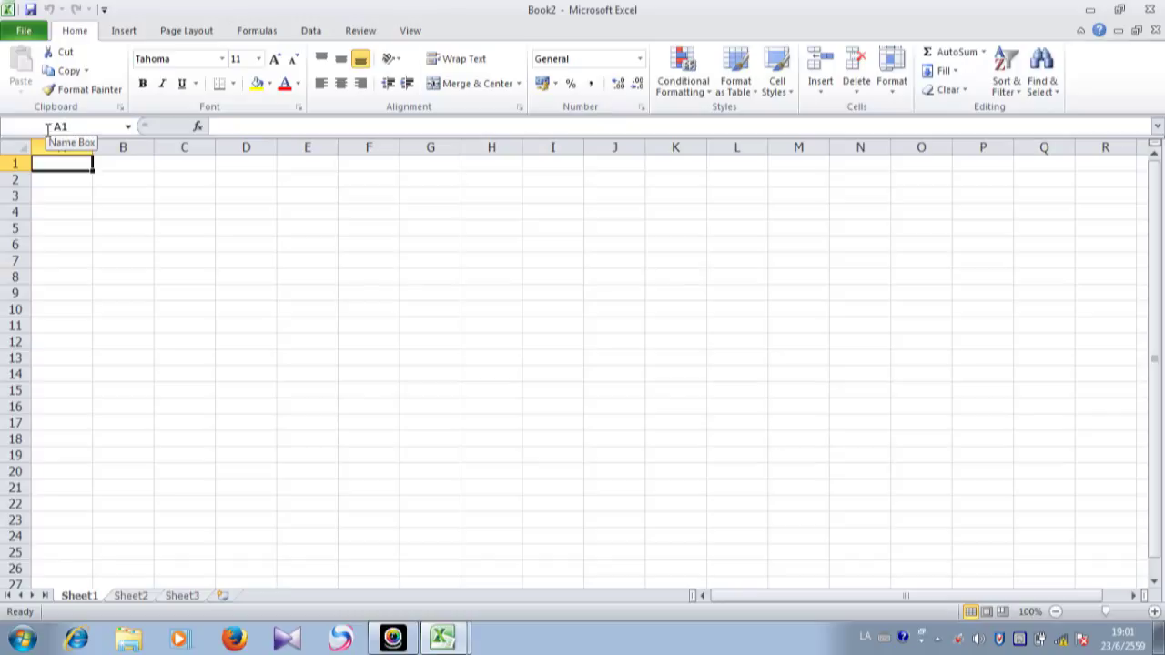
# Step: Look over the formula bar, the cell grid and the workbook's three worksheets, finishing on Sheet2
pyautogui.click(270, 125)
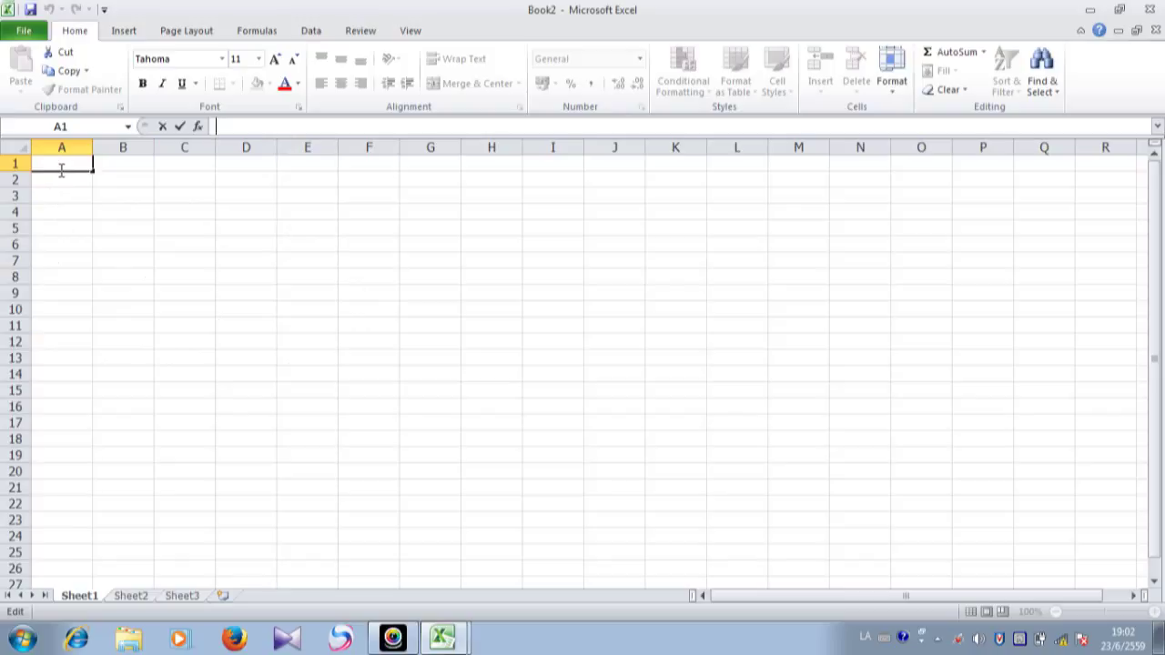
pyautogui.click(106, 293)
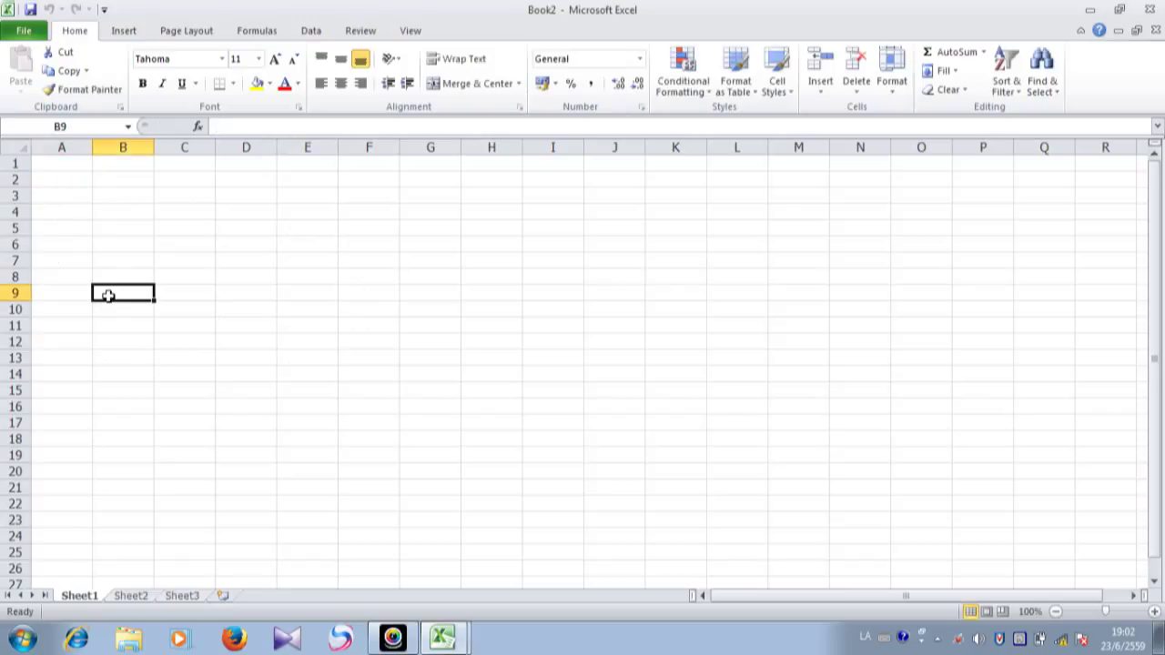
pyautogui.doubleClick(83, 593)
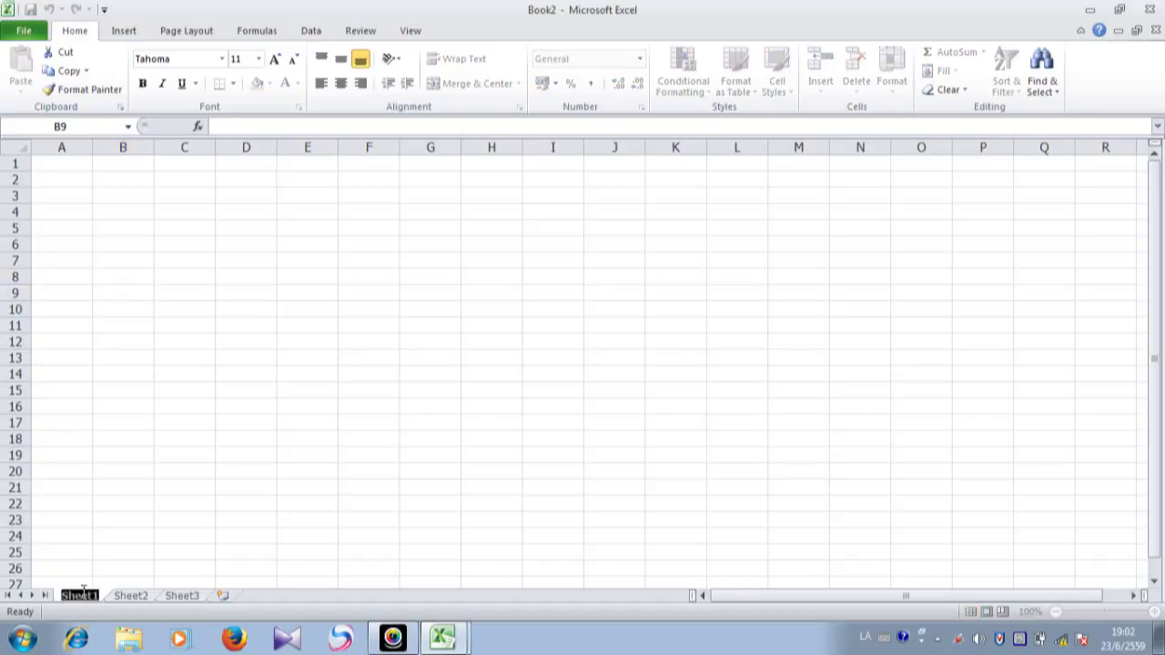
pyautogui.click(125, 598)
pyautogui.click(181, 597)
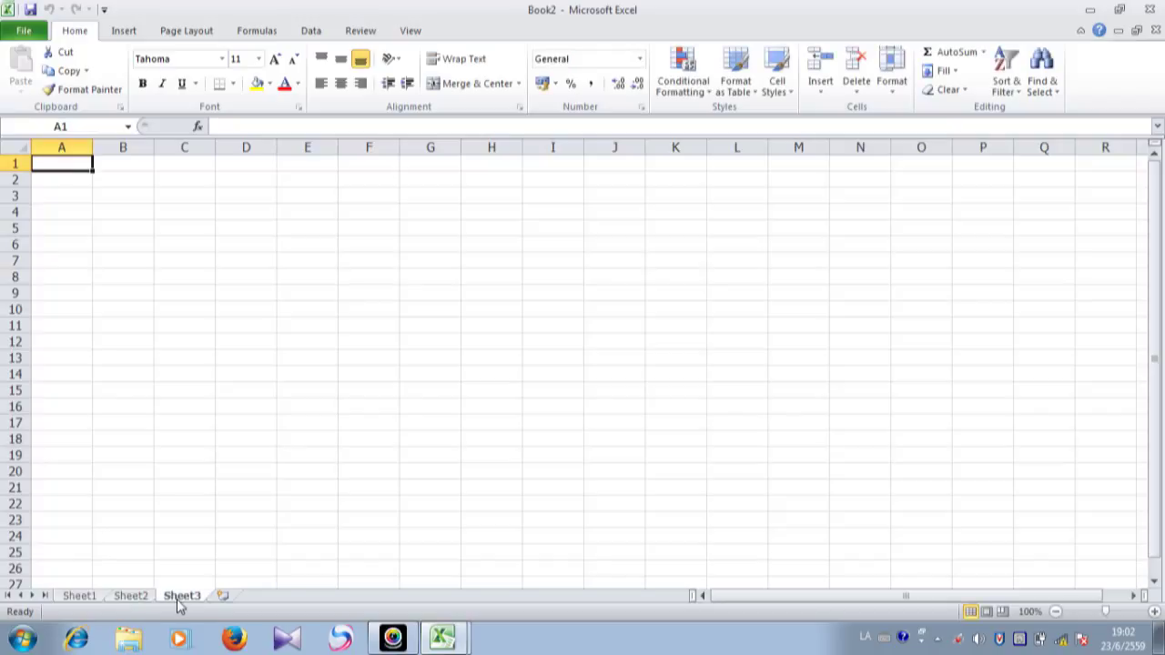
pyautogui.click(121, 598)
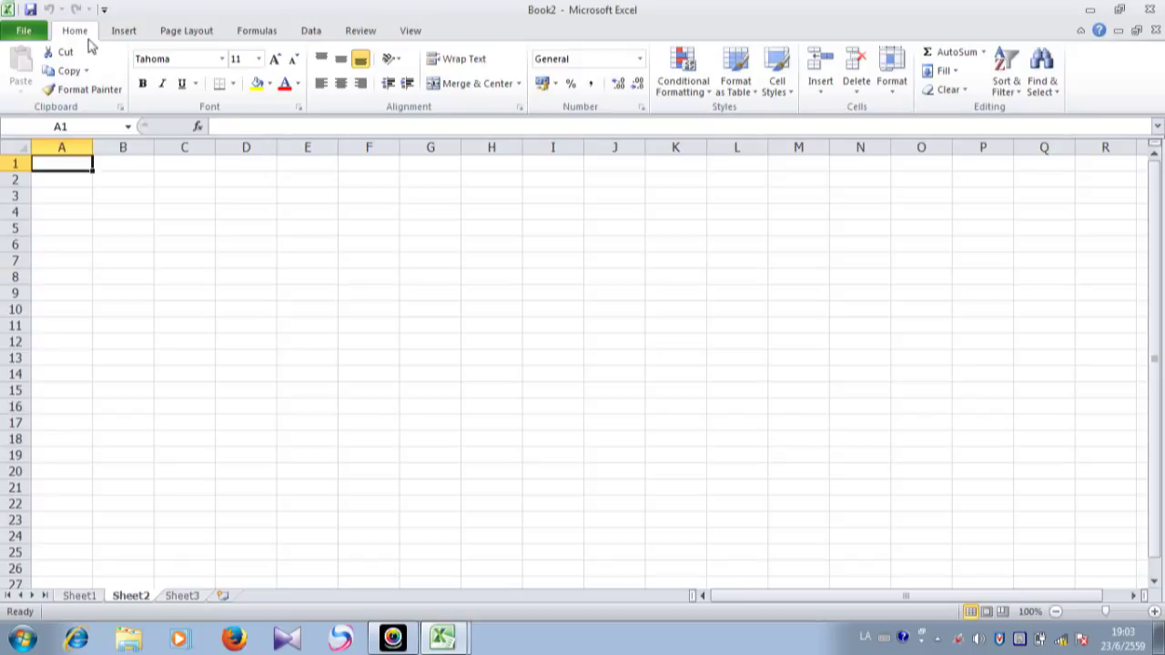
# Step: Review the available insert, page layout and formula commands, and return to the home commands
pyautogui.click(118, 36)
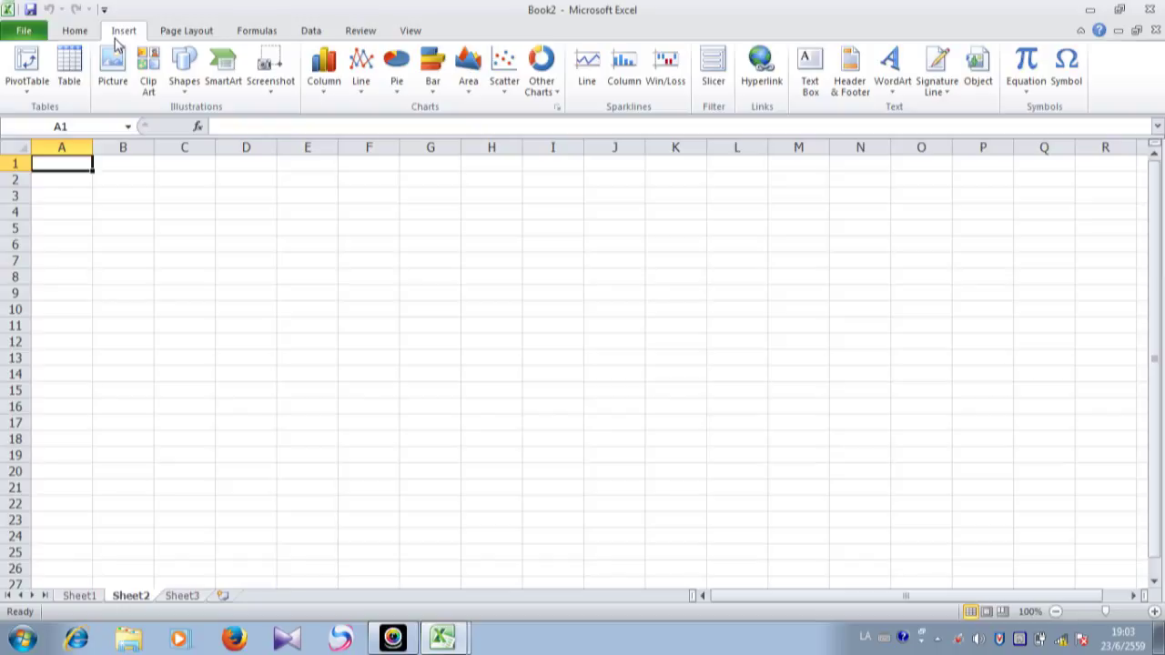
pyautogui.click(171, 34)
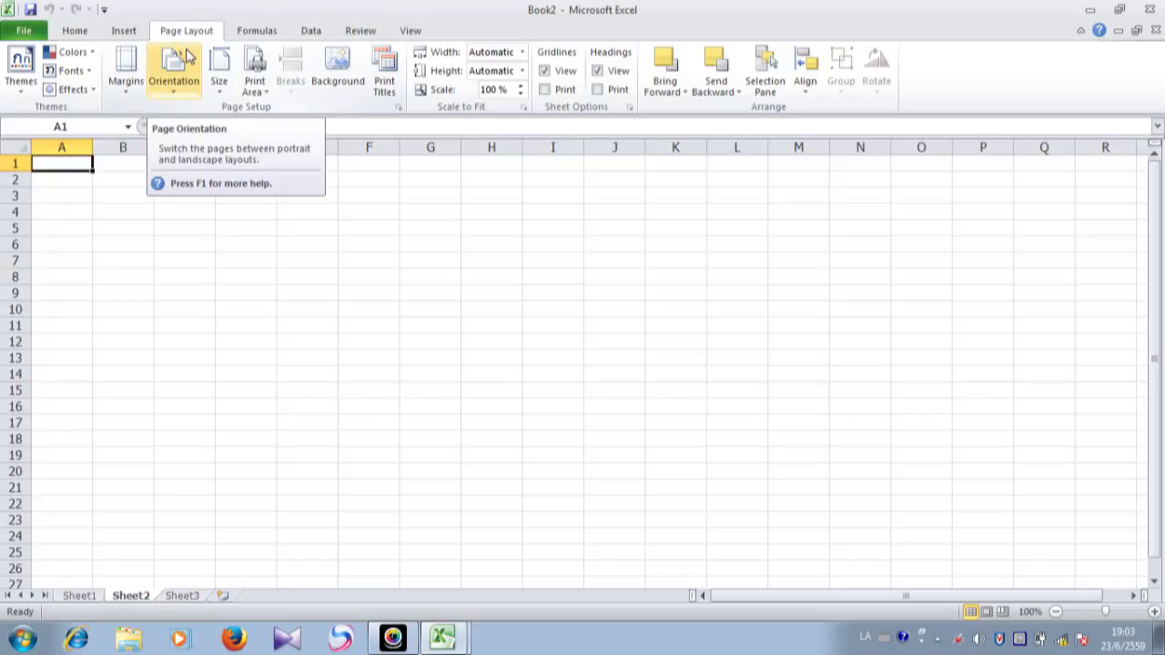
pyautogui.click(244, 34)
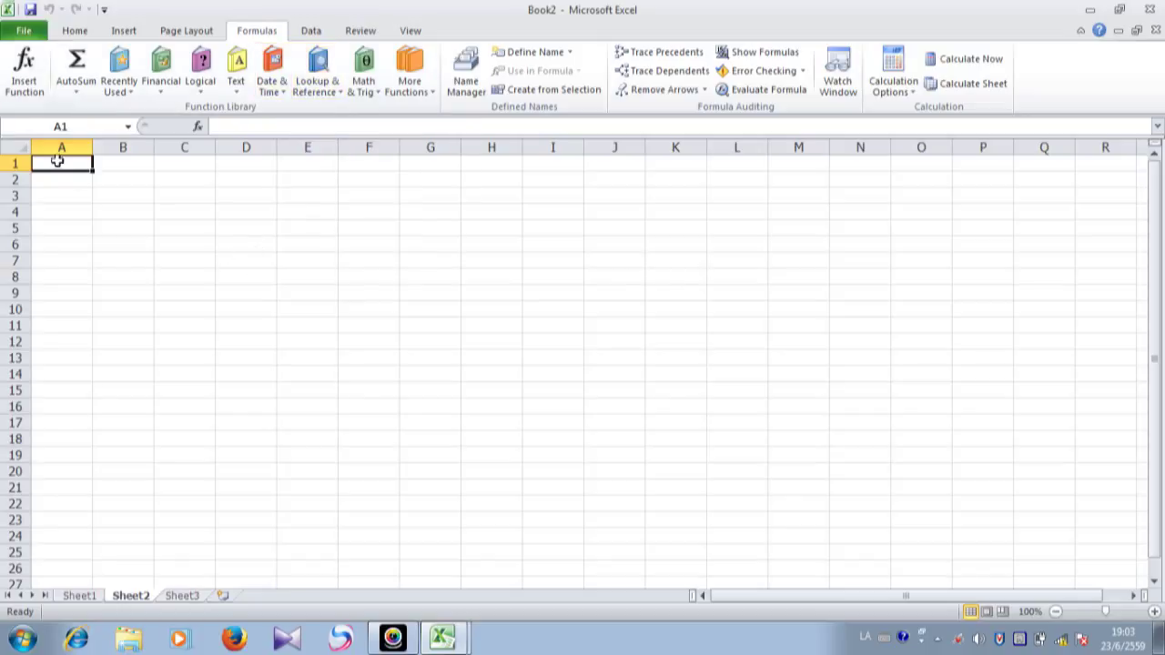
pyautogui.click(86, 33)
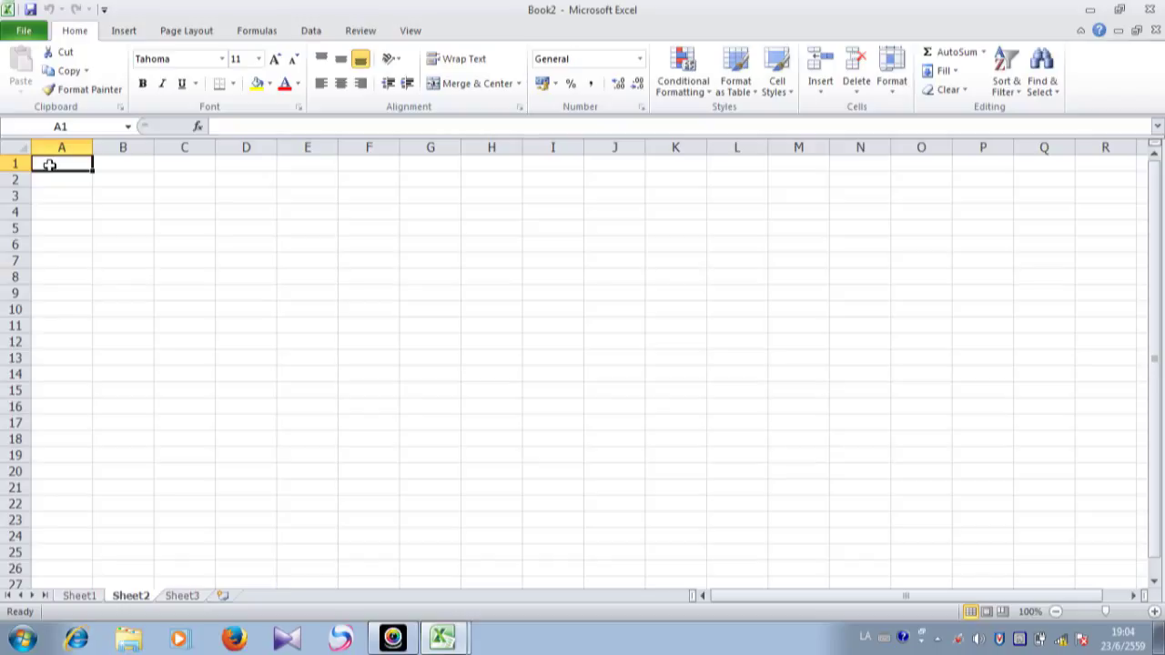
# Step: Jump to the last column and the last row of Sheet2, returning to cell A1 each time
pyautogui.hotkey('ctrl', 'Right')
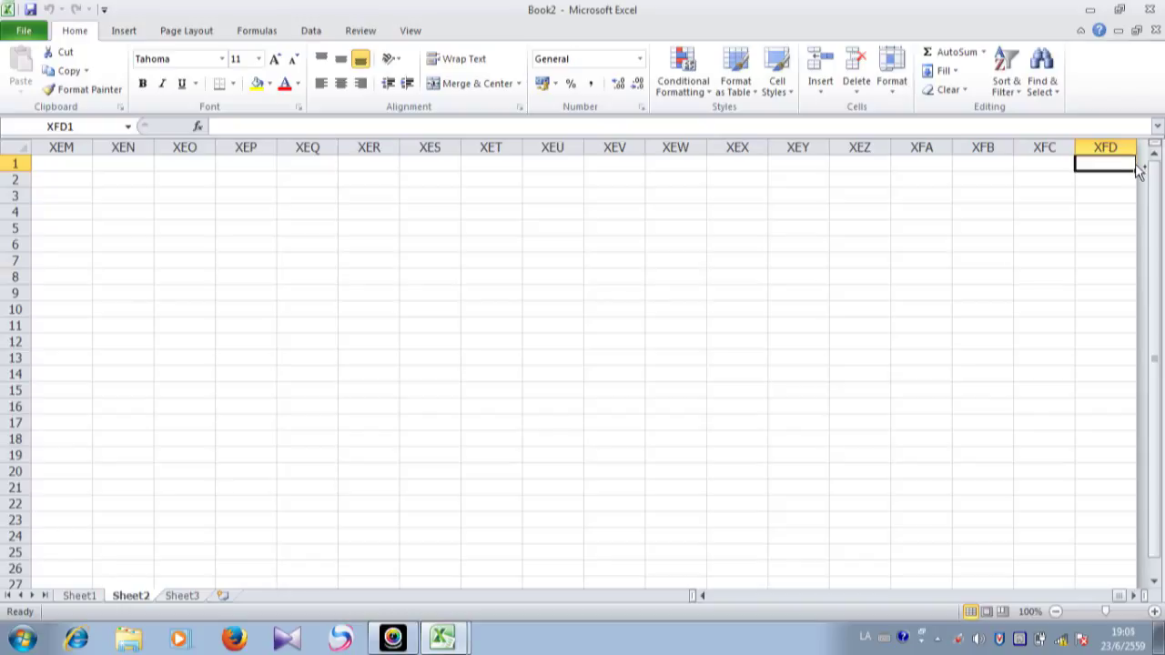
pyautogui.hotkey('ctrl', 'Home')
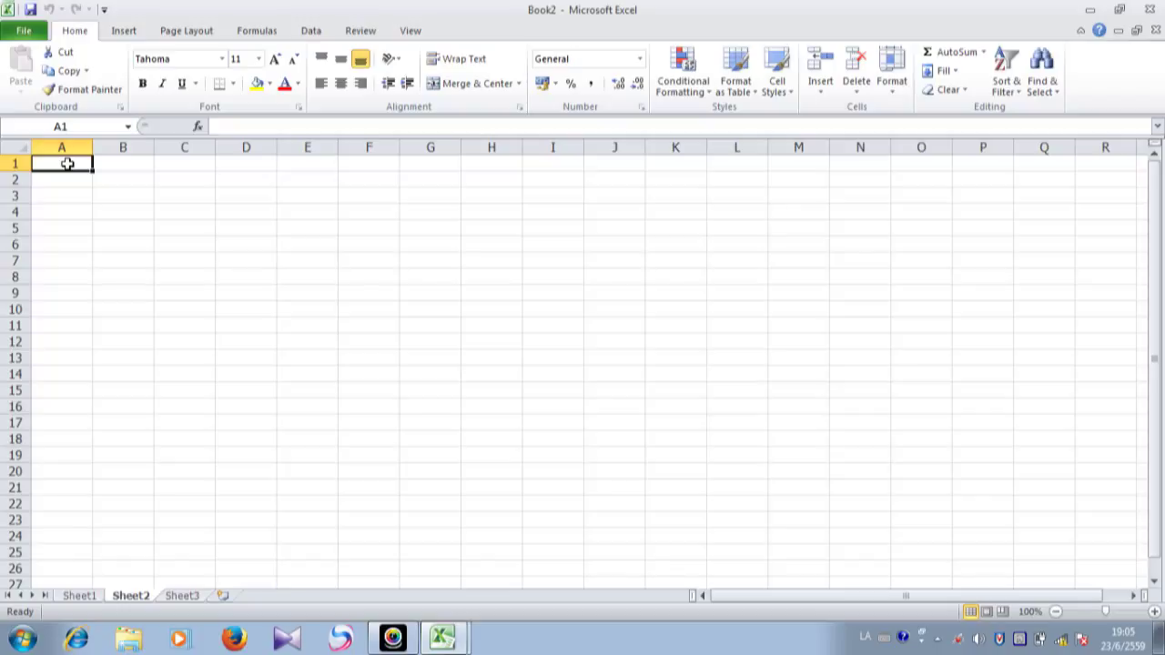
pyautogui.hotkey('ctrl', 'Down')
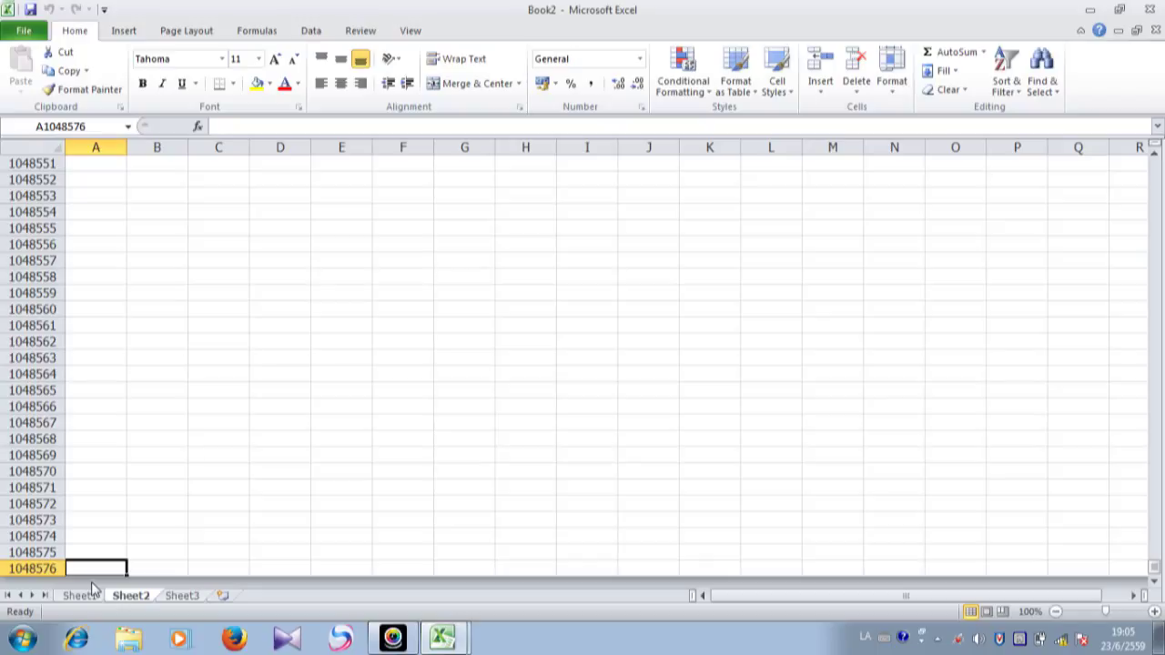
pyautogui.hotkey('ctrl', 'Up')
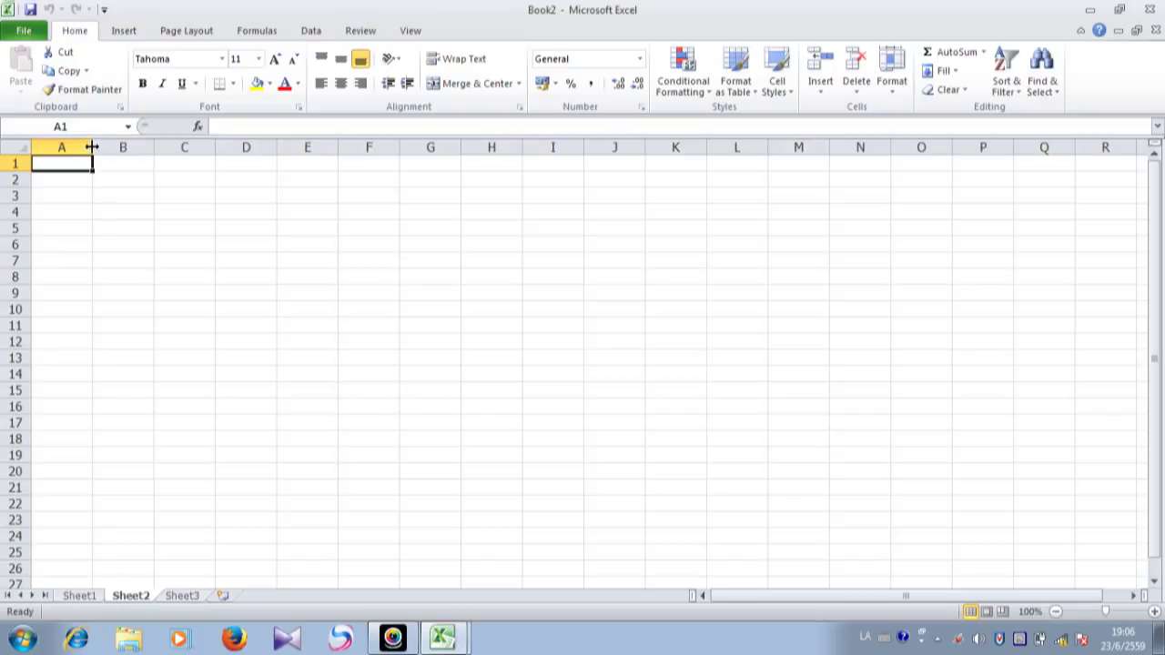
# Step: Widen column A and increase the height of row 1 on Sheet2
pyautogui.moveTo(92, 147); pyautogui.dragTo(129, 147)
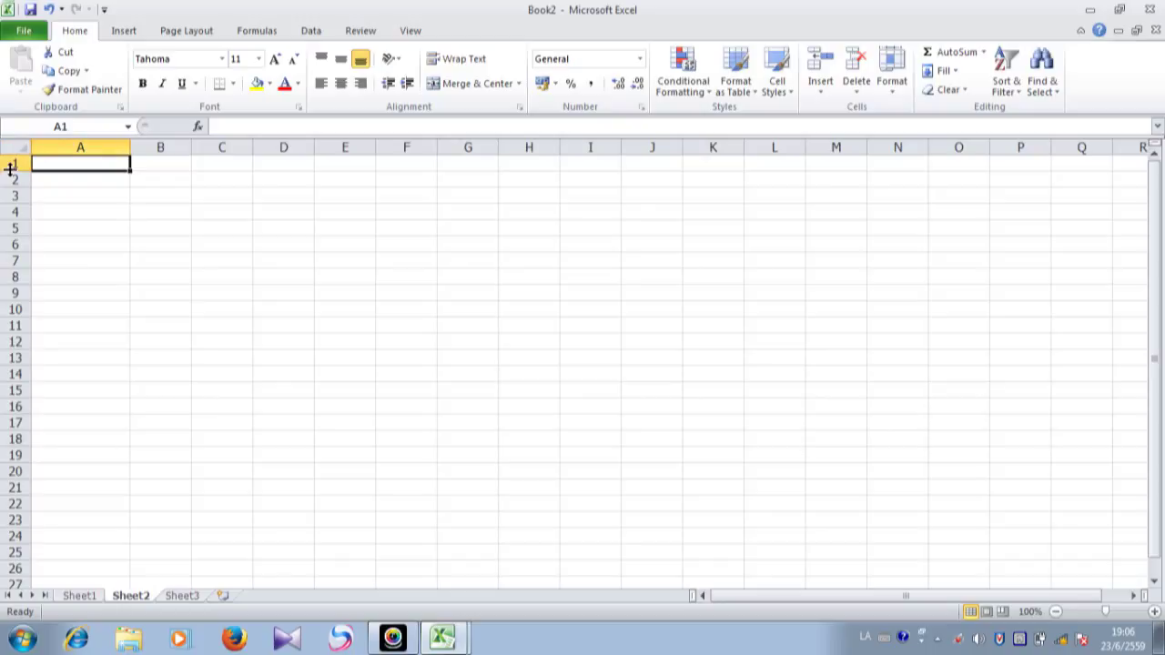
pyautogui.moveTo(9, 170); pyautogui.dragTo(9, 187)
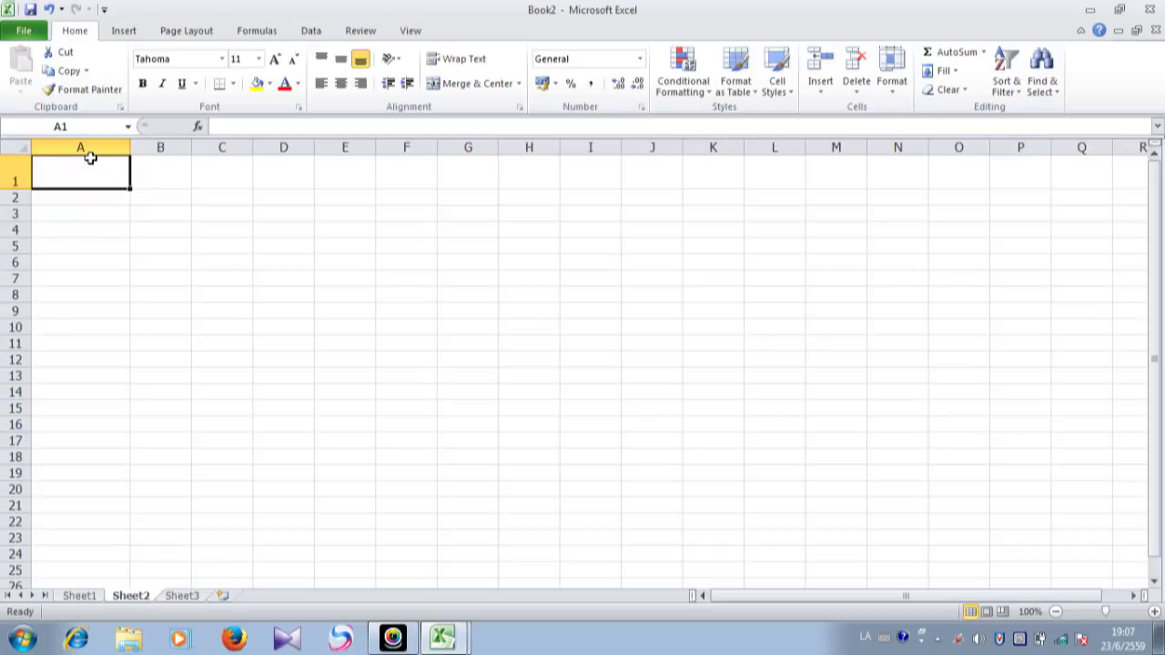
# Step: Resize all columns and rows of Sheet2 at once to a uniform larger width and height
pyautogui.click(25, 148)
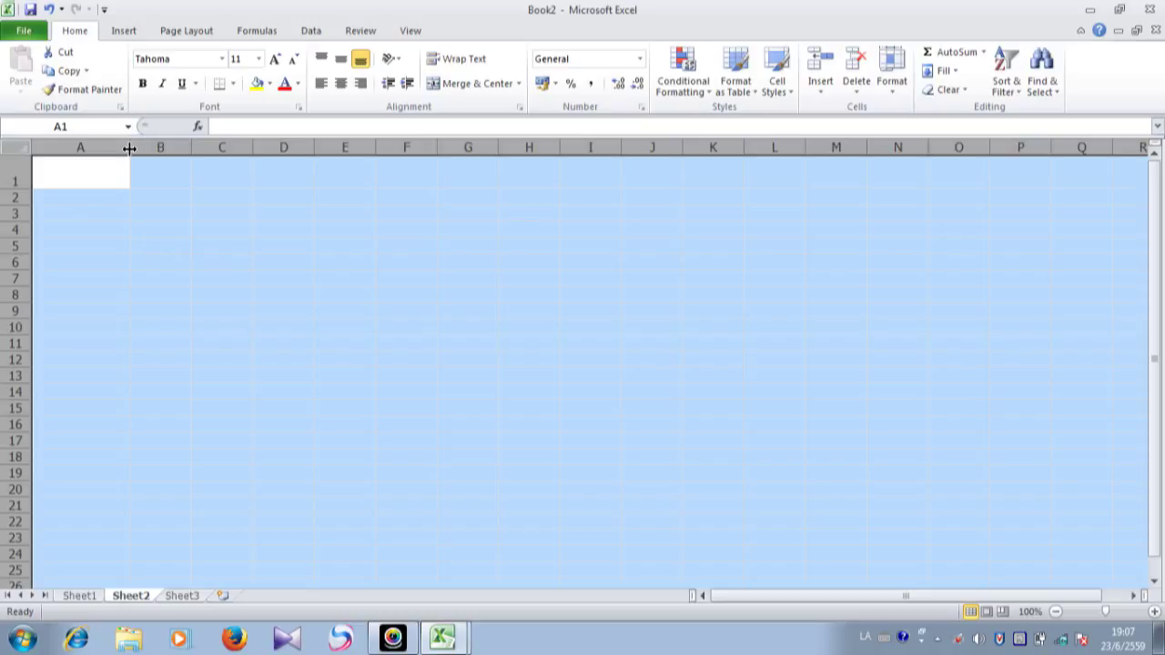
pyautogui.moveTo(129, 148)
pyautogui.mouseDown()
pyautogui.moveTo(217, 150)
pyautogui.moveTo(117, 145)
pyautogui.mouseUp()
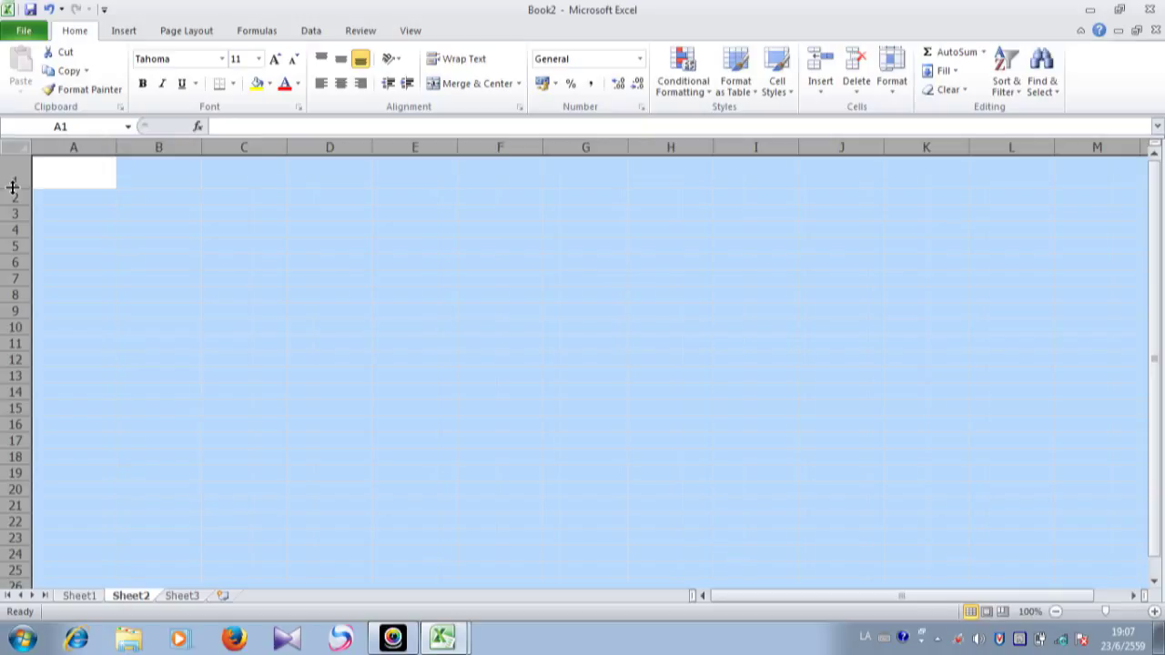
pyautogui.moveTo(13, 186)
pyautogui.mouseDown()
pyautogui.moveTo(8, 222)
pyautogui.moveTo(4, 186)
pyautogui.moveTo(3, 196)
pyautogui.mouseUp()
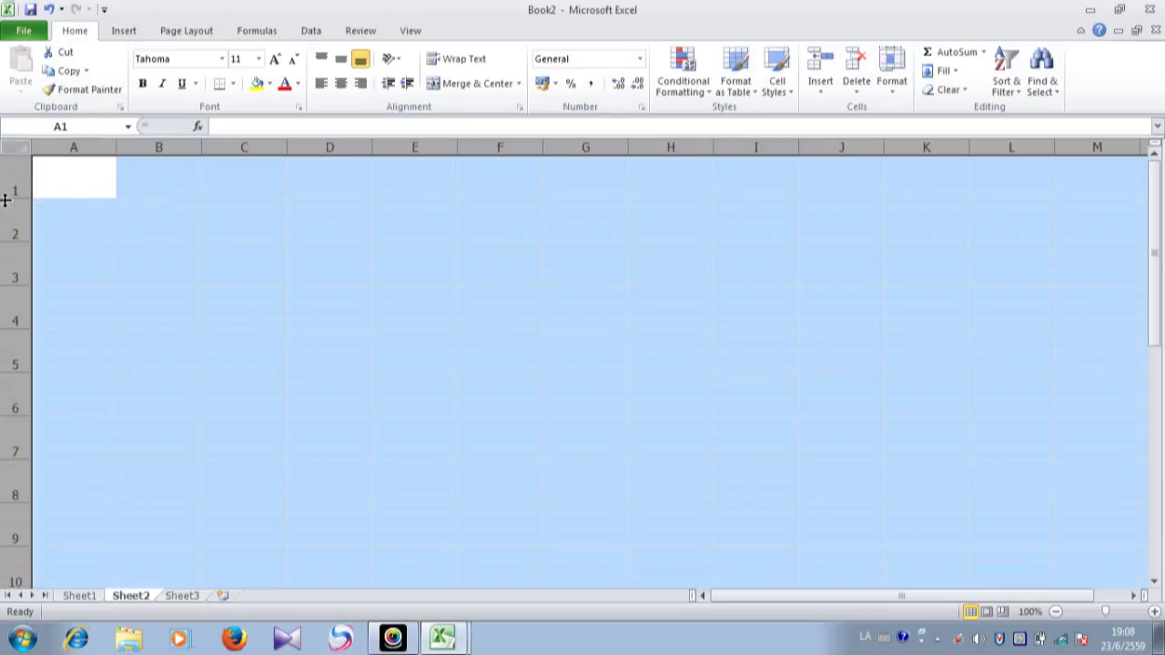
pyautogui.click(69, 190)
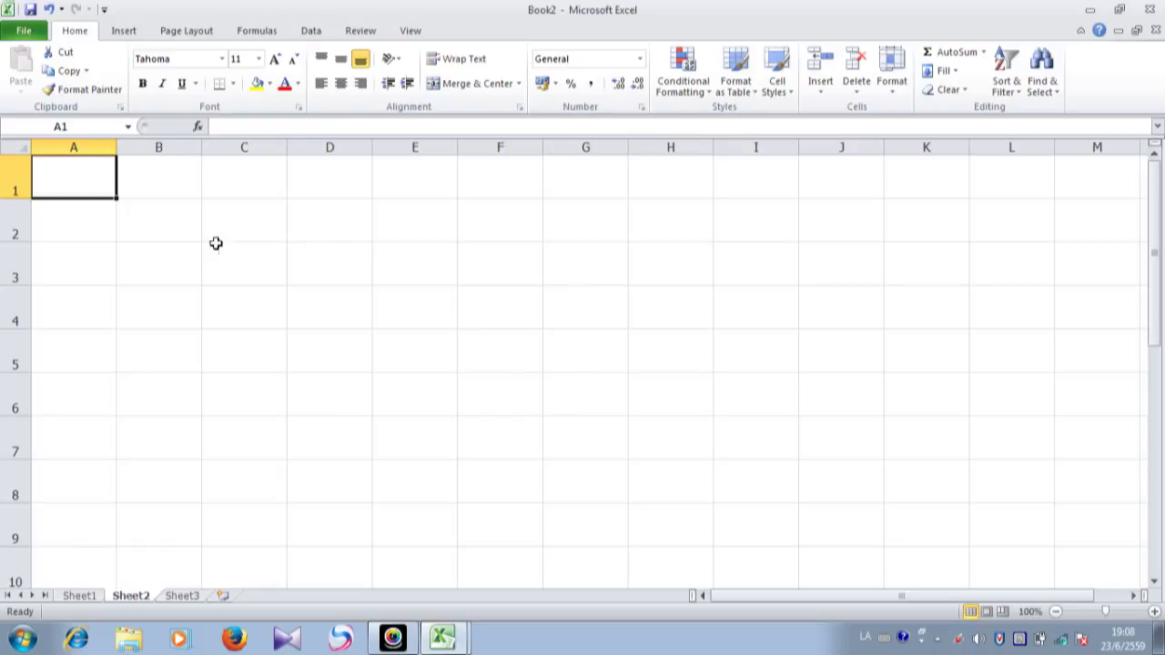
# Step: Enter 1 in cell A1 and 2 in cell A2
pyautogui.doubleClick(77, 179)
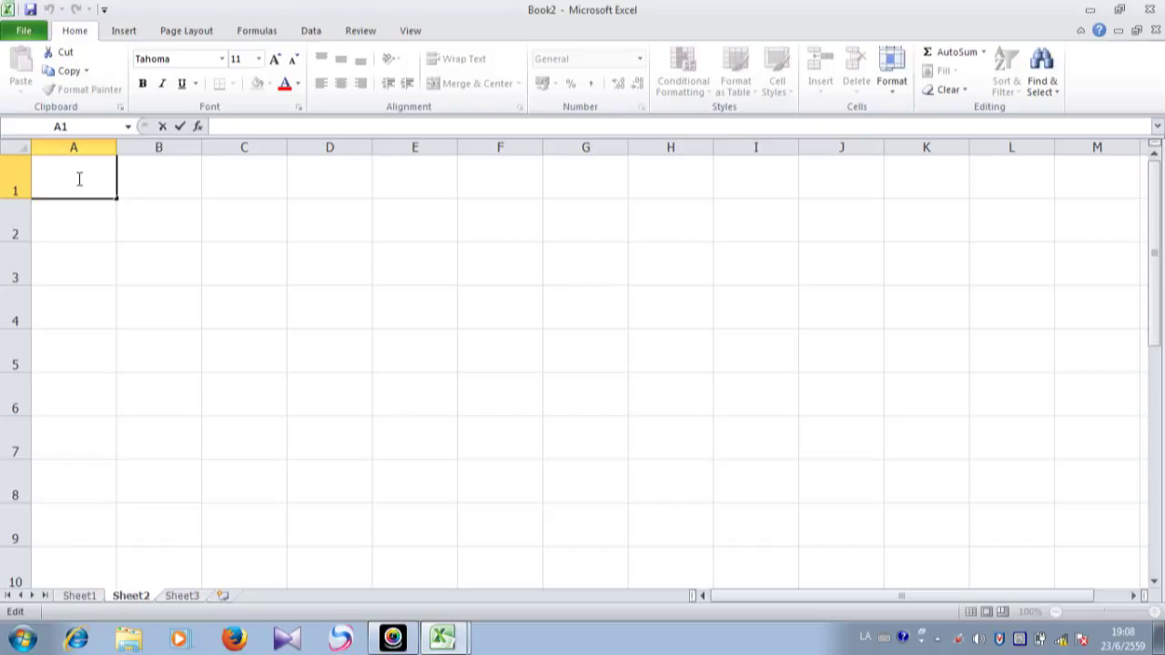
pyautogui.write('1')
pyautogui.press('Return')
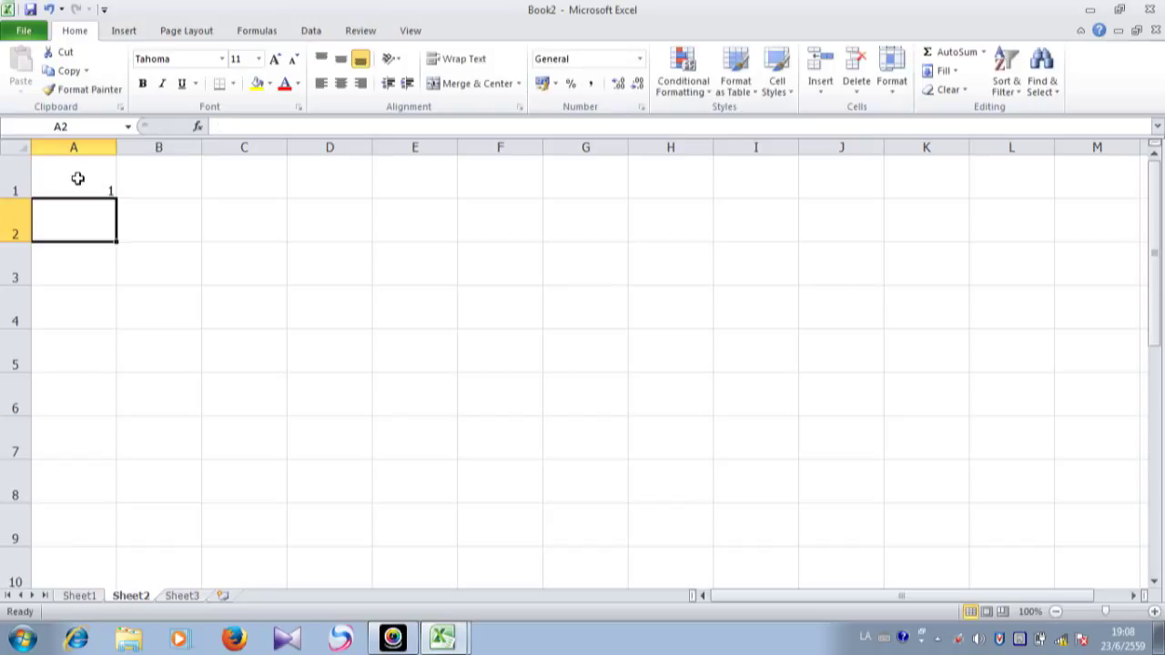
pyautogui.write('2')
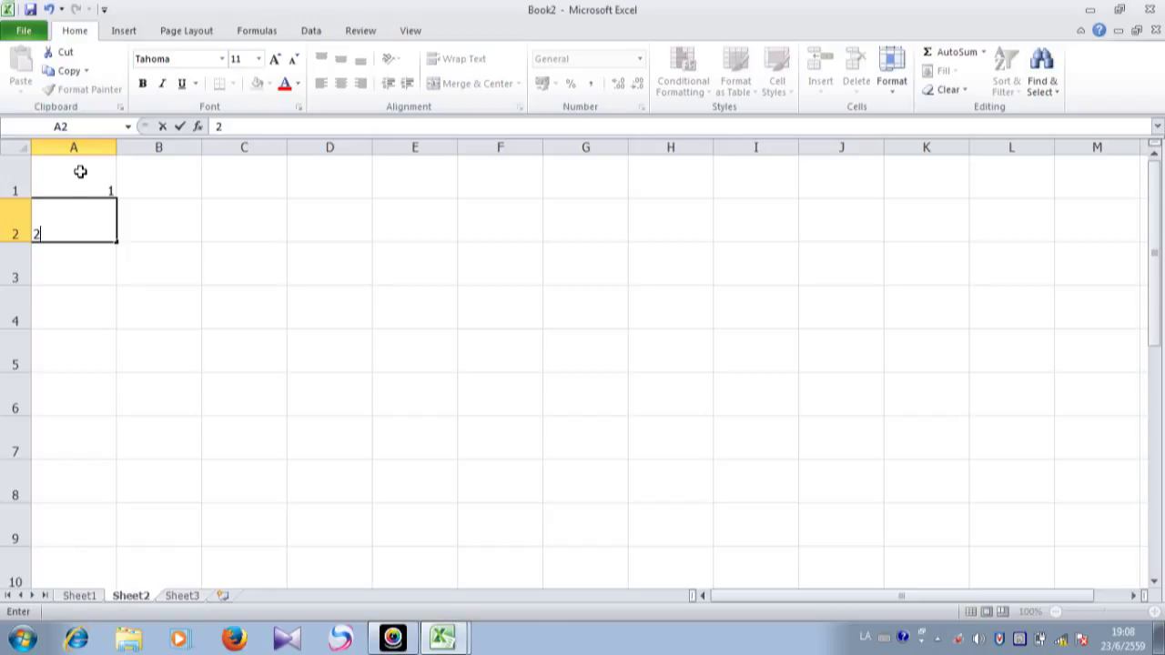
# Step: Extend the number series from A1:A2 down to cell A7 so that it runs from 1 to 7
pyautogui.click(80, 171)
pyautogui.moveTo(80, 171); pyautogui.dragTo(86, 227)
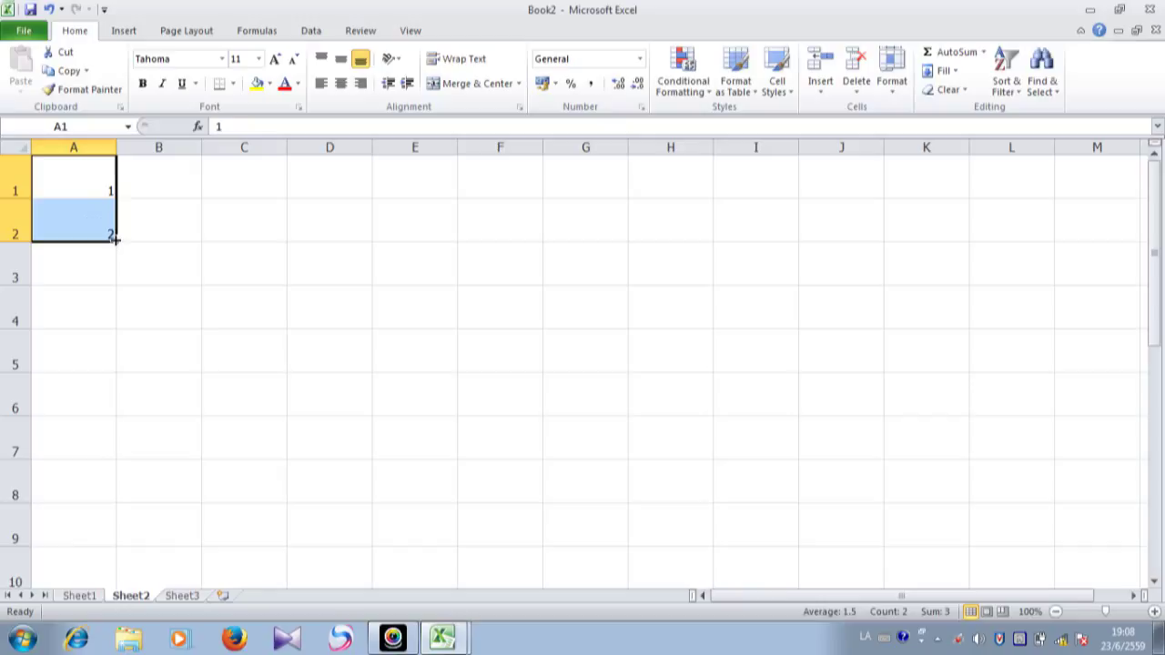
pyautogui.moveTo(114, 238); pyautogui.dragTo(113, 441)
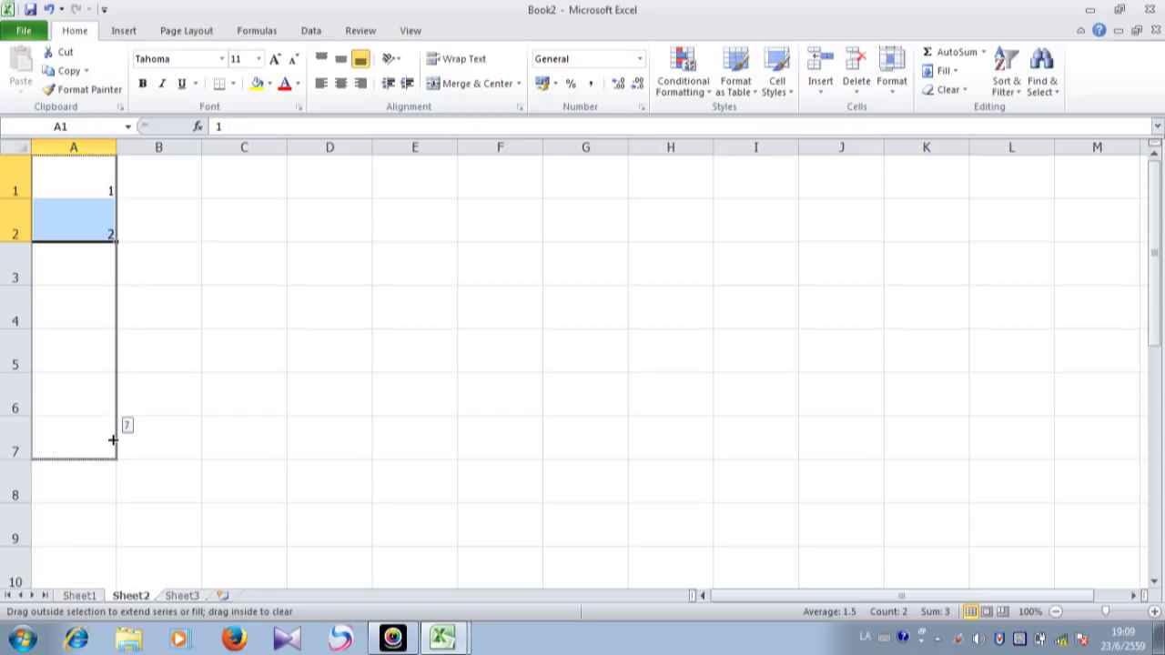
pyautogui.moveTo(113, 440); pyautogui.dragTo(114, 442)
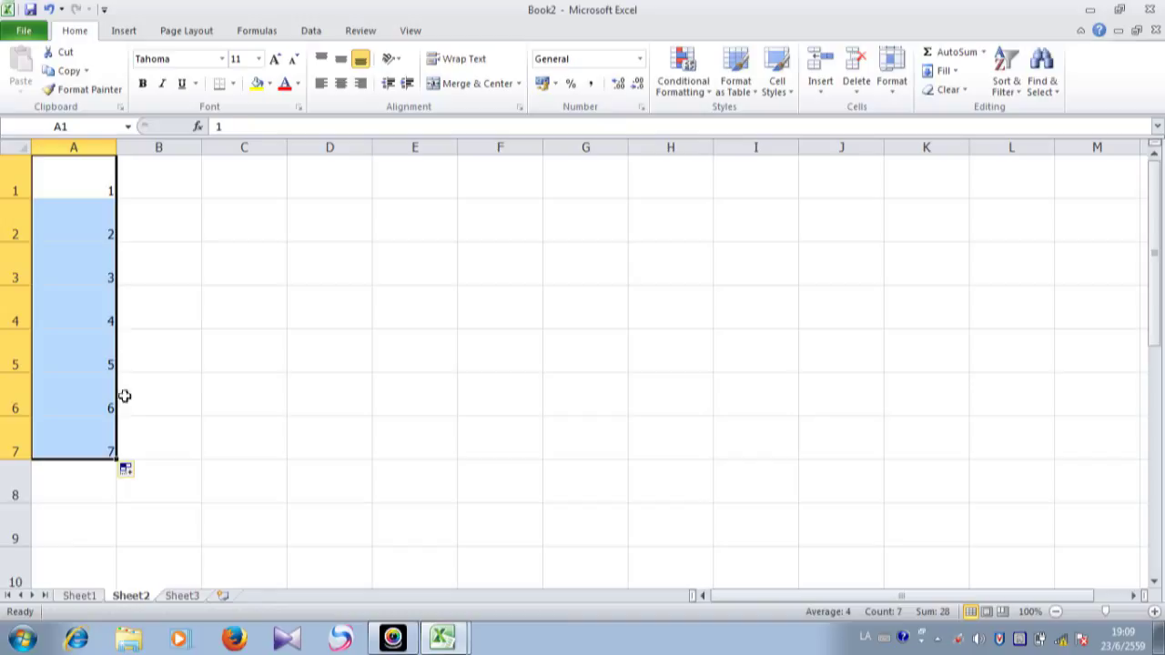
# Step: Enter MONDAY in cell B1 and autofill the weekday names down to SUNDAY in cell B7
pyautogui.click(179, 175)
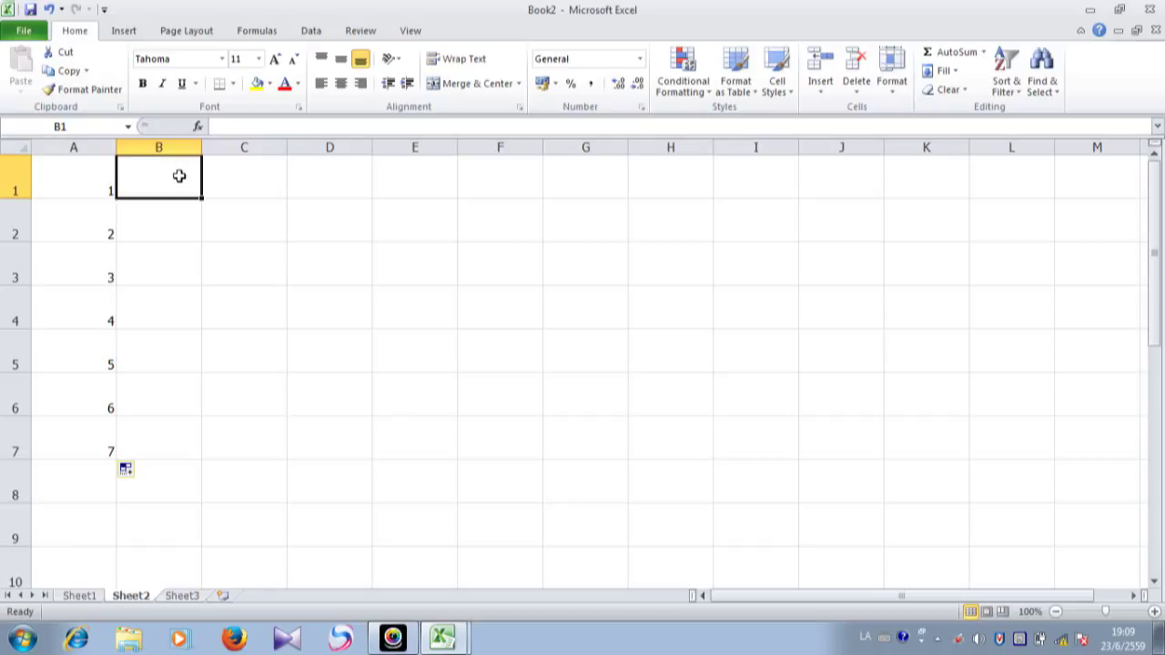
pyautogui.write('M')
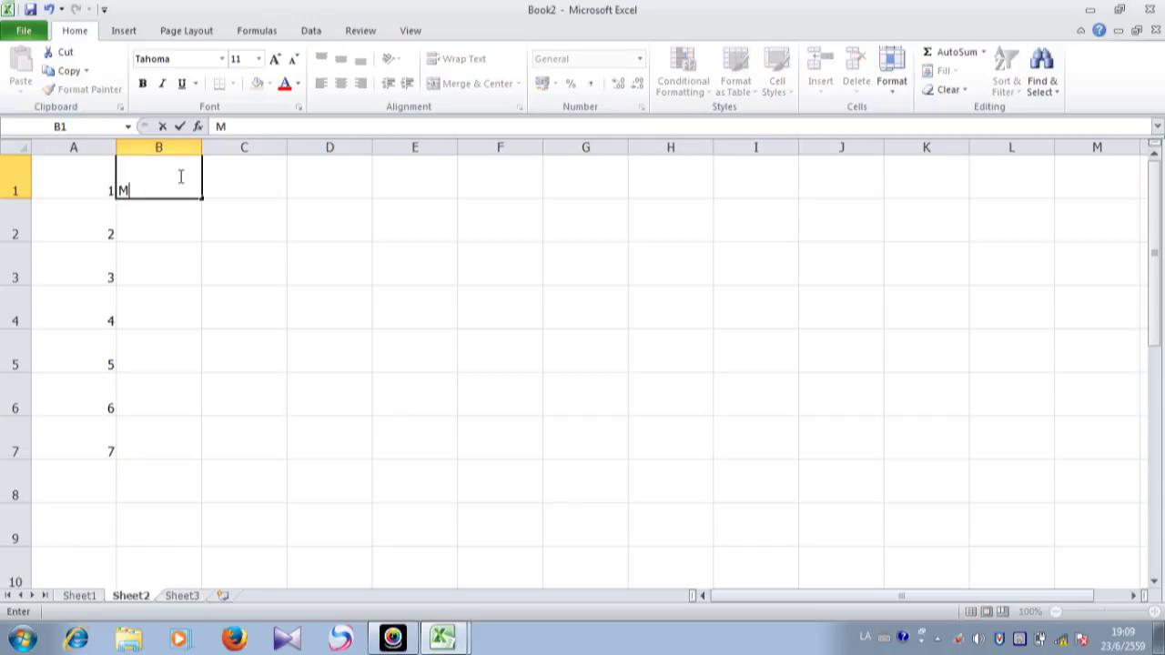
pyautogui.write('ONDAY')
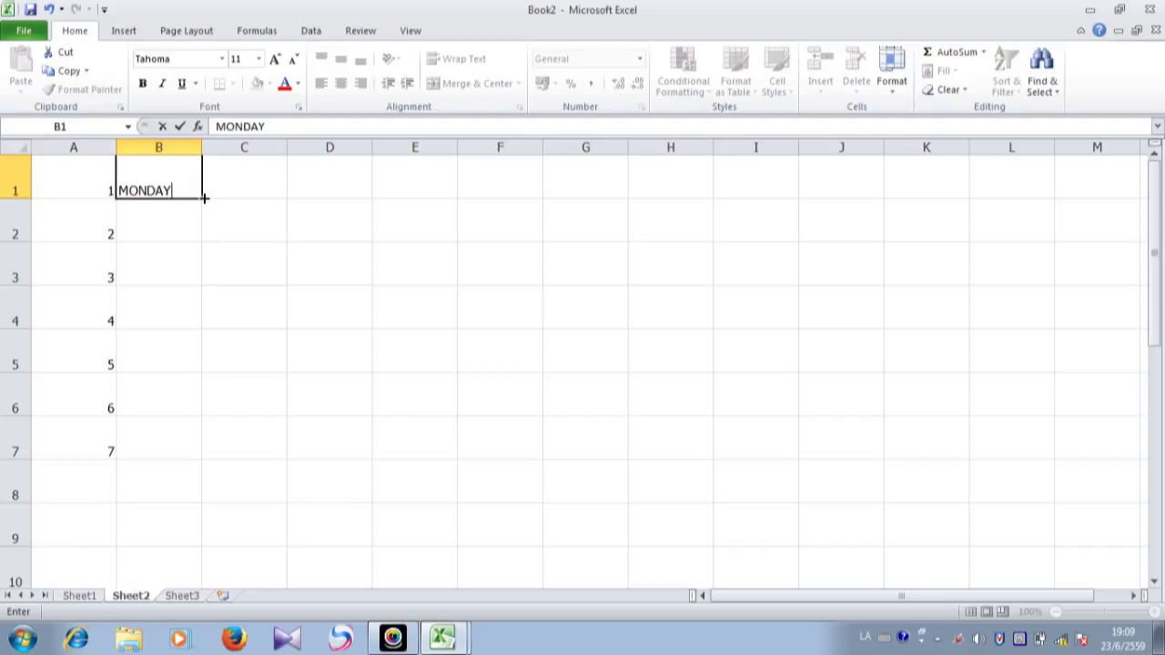
pyautogui.moveTo(204, 198); pyautogui.dragTo(194, 442)
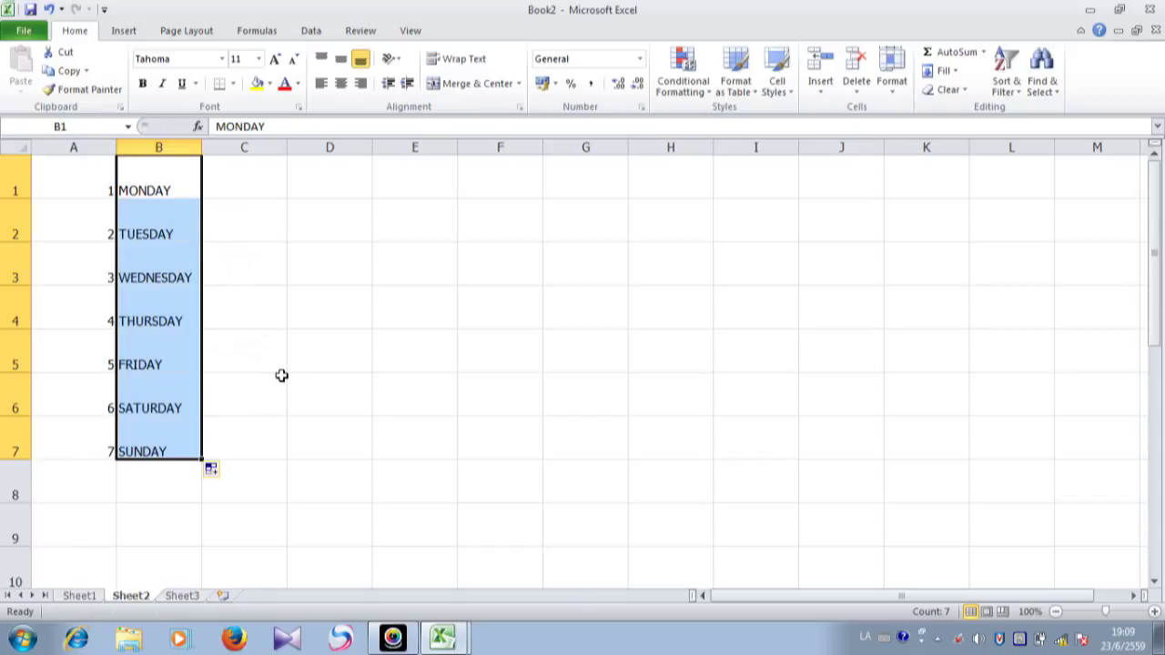
pyautogui.click(279, 338)
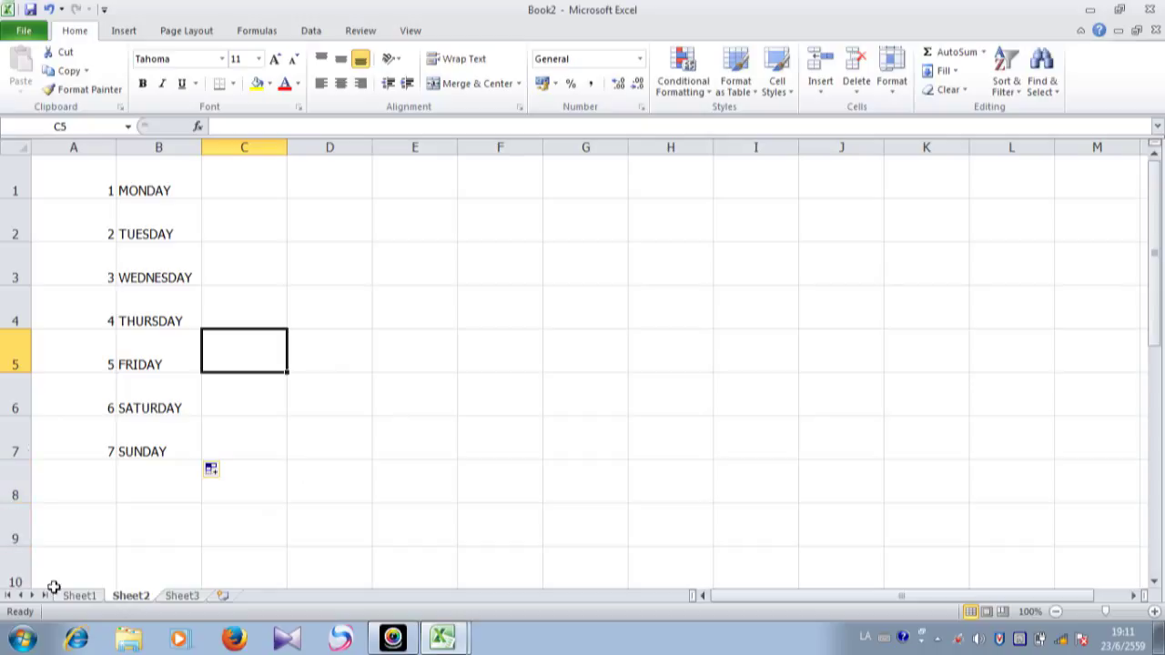
# Step: Rename the Sheet1 worksheet as 1
pyautogui.click(80, 599)
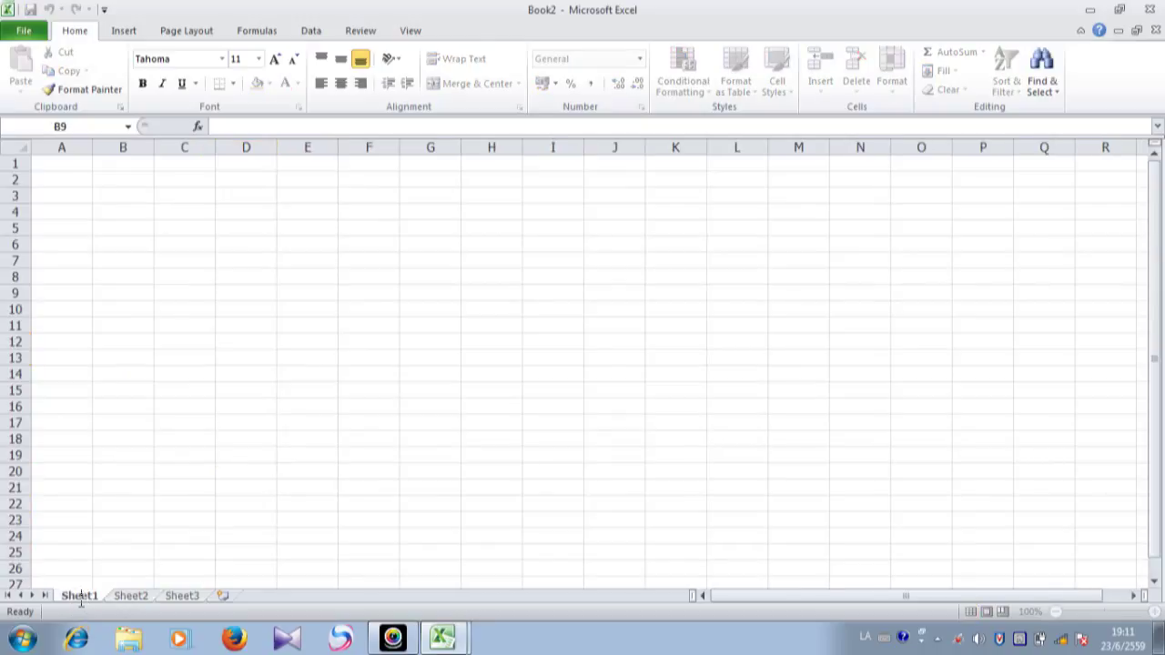
pyautogui.doubleClick(80, 597)
pyautogui.write('PII')
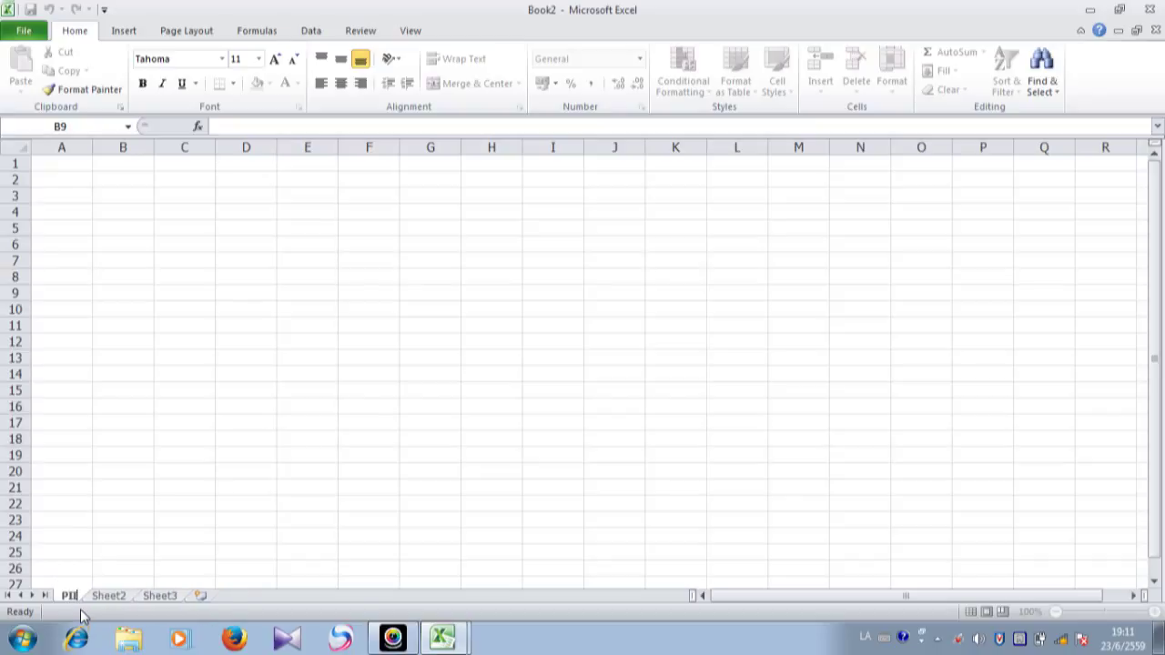
pyautogui.press('BackSpace')
pyautogui.press('BackSpace')
pyautogui.press('BackSpace')
pyautogui.write('1')
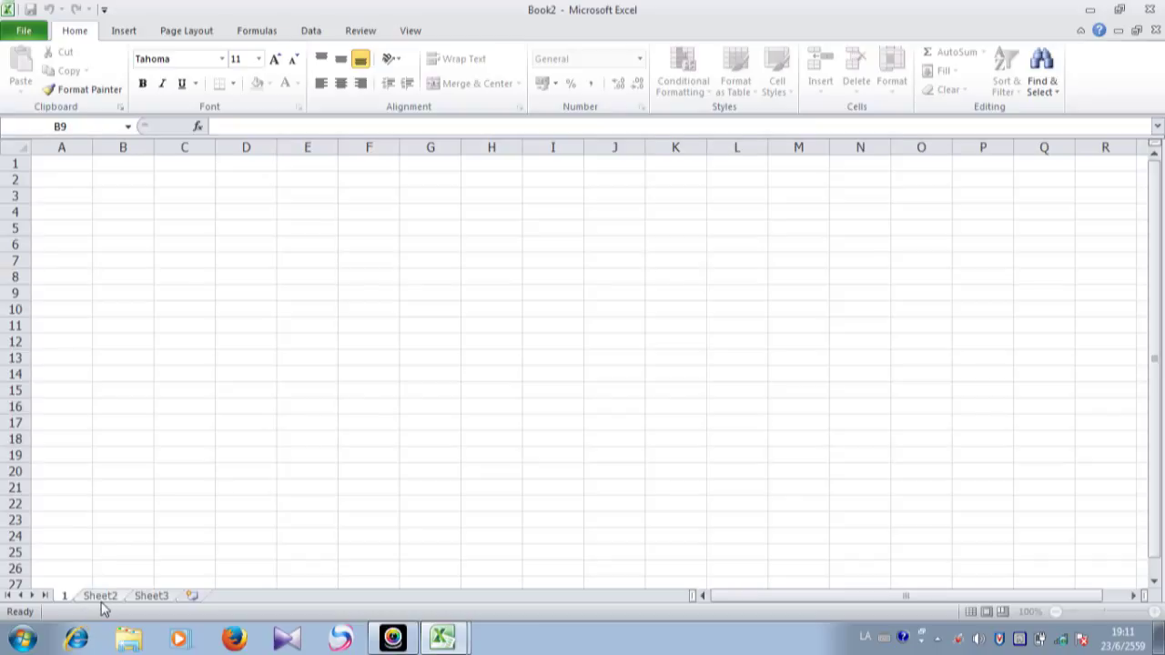
# Step: Rename the Sheet2 worksheet as 2 and the Sheet3 worksheet as 3
pyautogui.doubleClick(101, 601)
pyautogui.write('2')
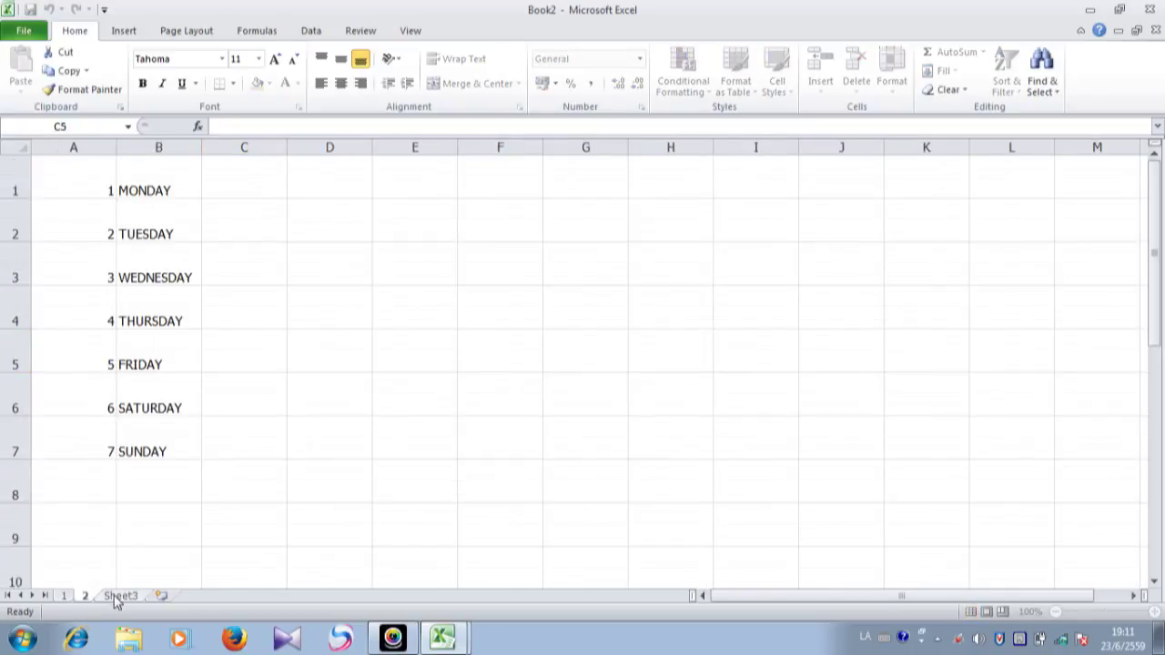
pyautogui.doubleClick(119, 595)
pyautogui.write('3')
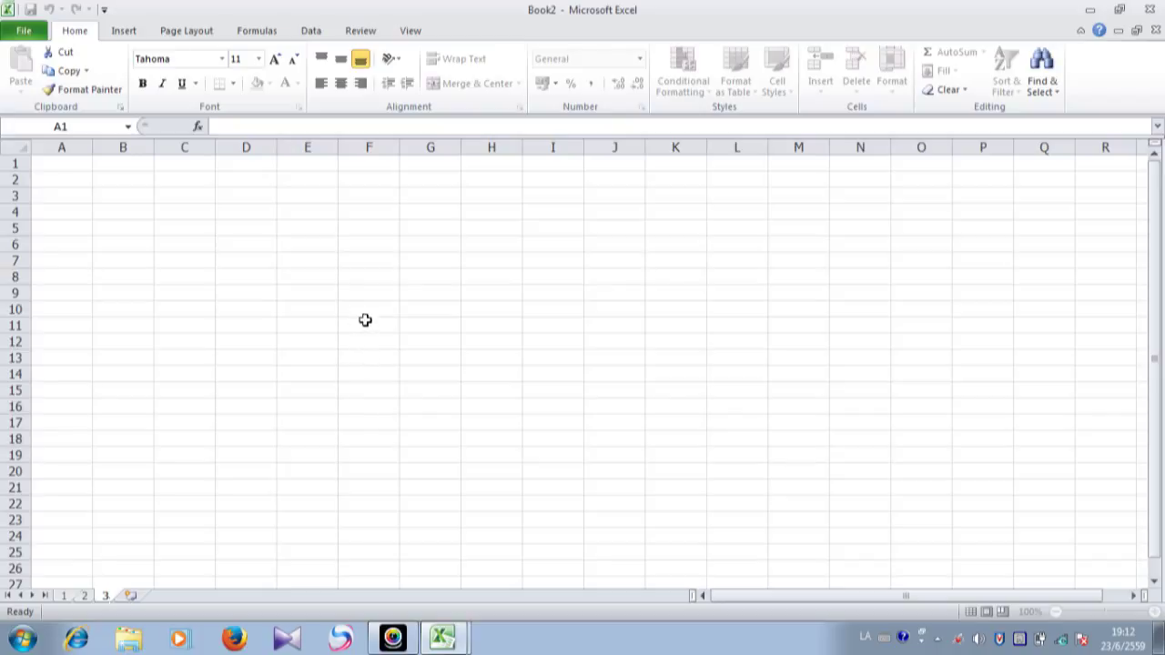
# Step: Enter 5 in cell C2 and 8 in cell D2 of worksheet 3
pyautogui.click(173, 180)
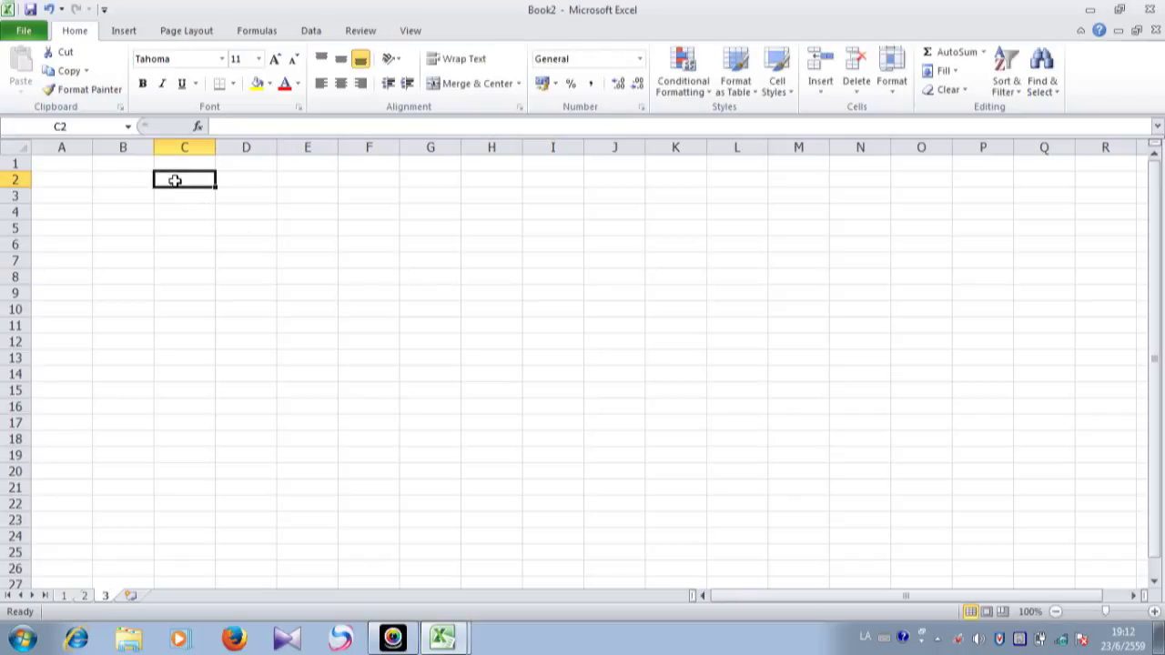
pyautogui.write('=')
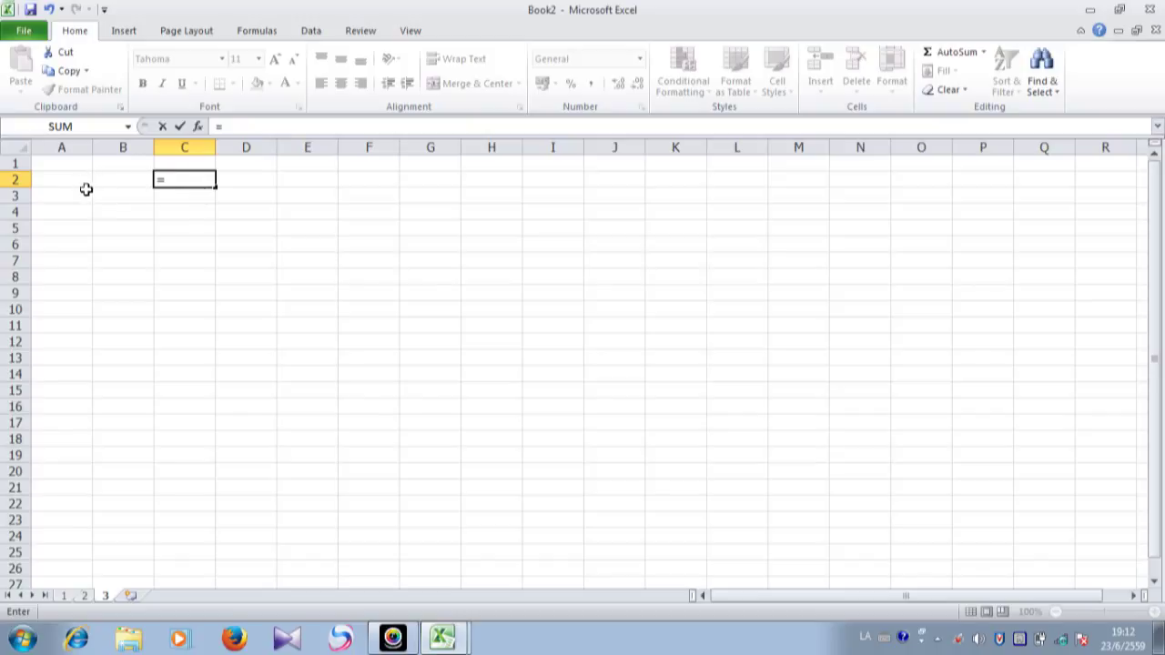
pyautogui.press('BackSpace')
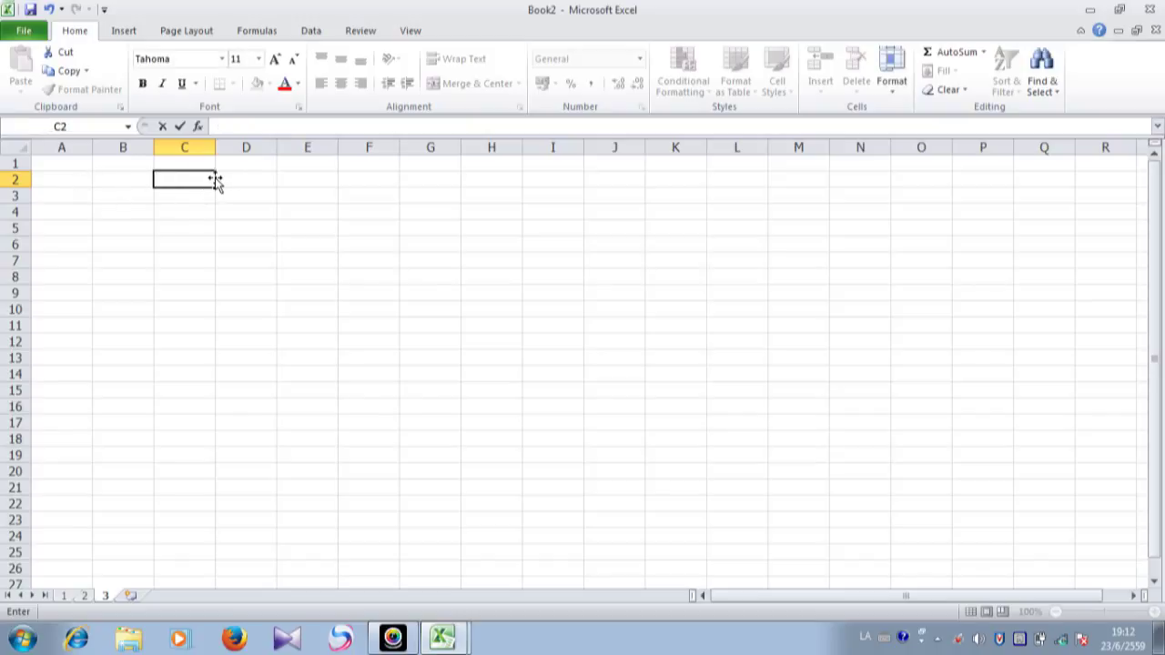
pyautogui.write('5')
pyautogui.click(261, 186)
pyautogui.write('8')
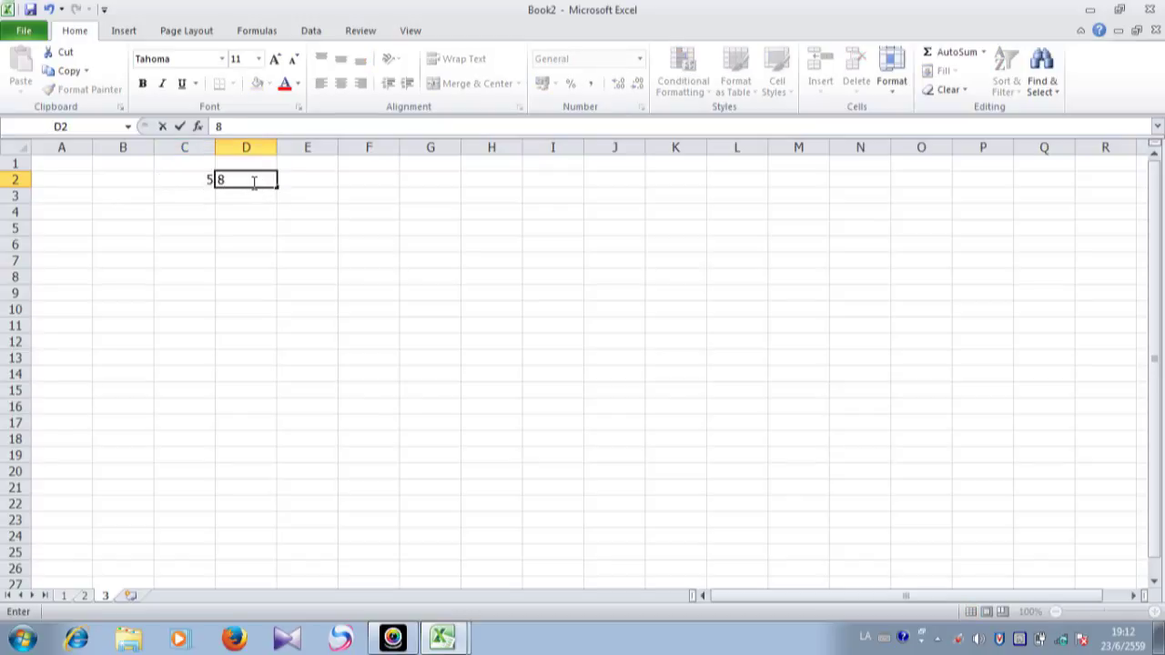
# Step: Add the two numbers in cell E2 with the formula =C2+D2
pyautogui.click(291, 180)
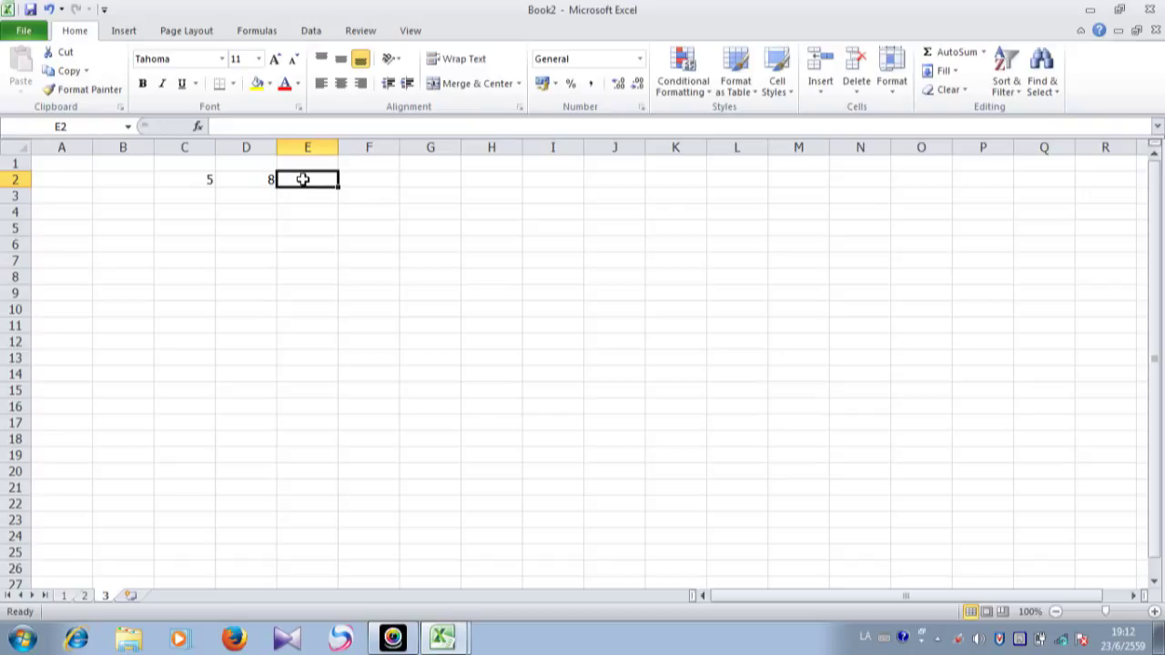
pyautogui.write('=')
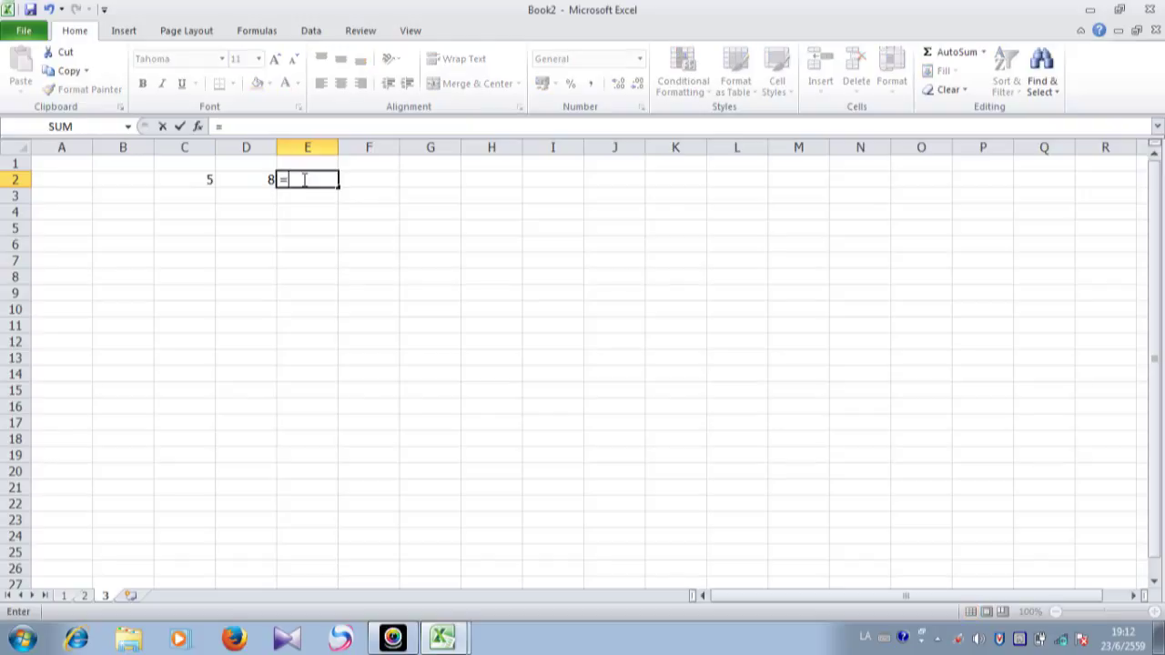
pyautogui.click(205, 180)
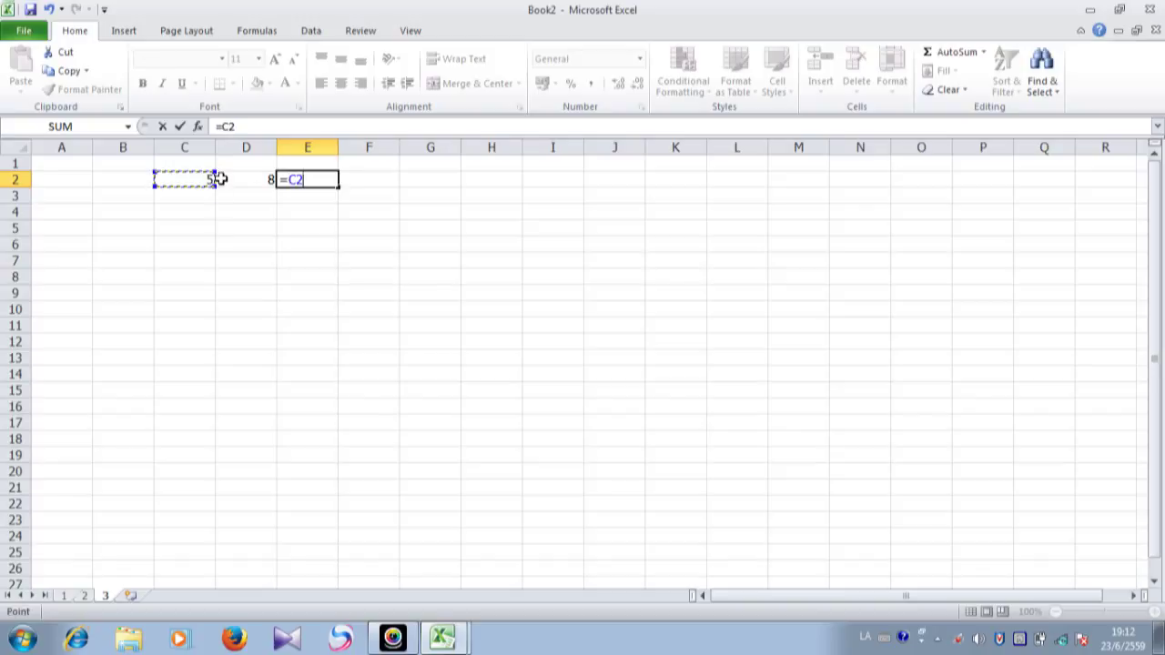
pyautogui.write('+')
pyautogui.click(232, 183)
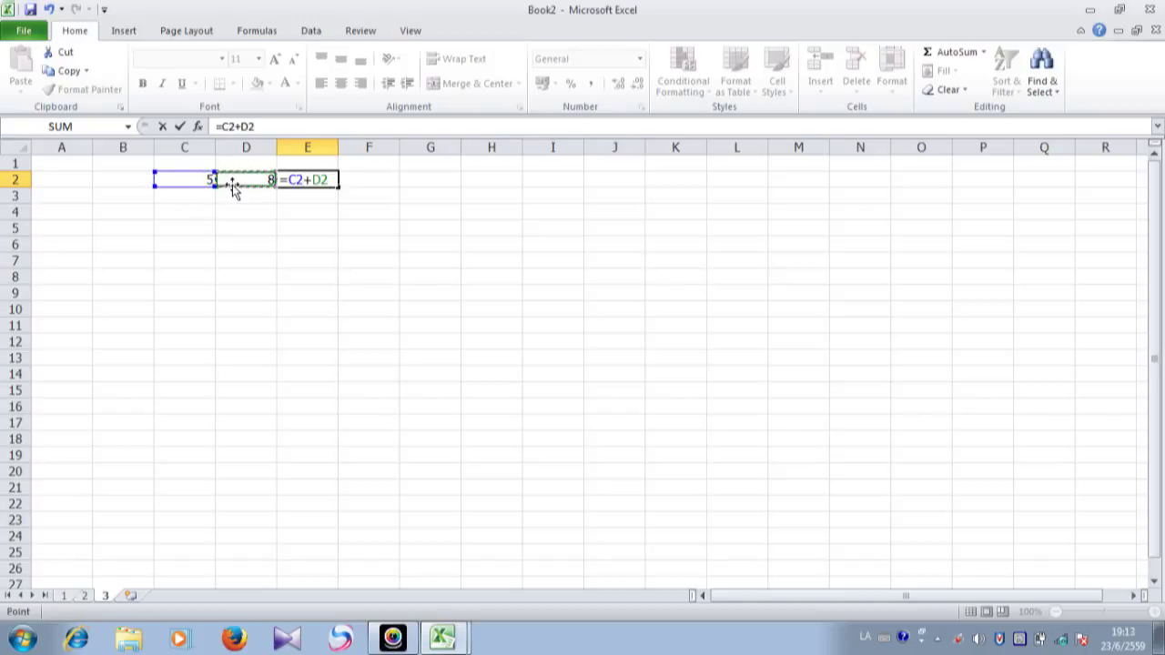
pyautogui.press('Return')
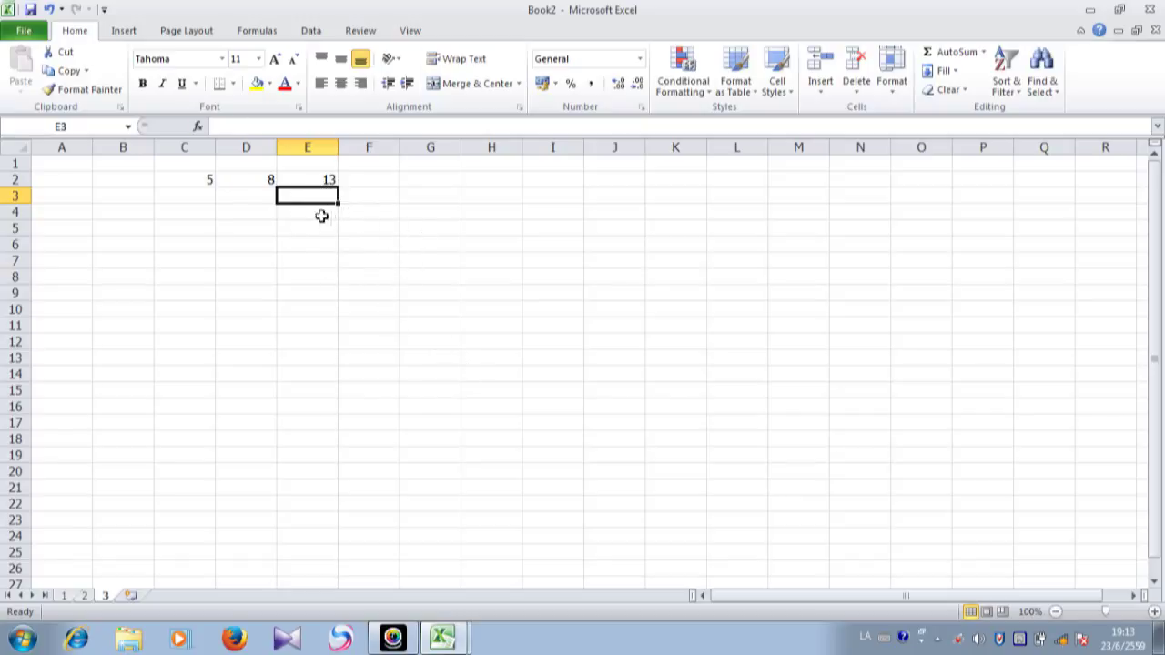
pyautogui.click(392, 637)
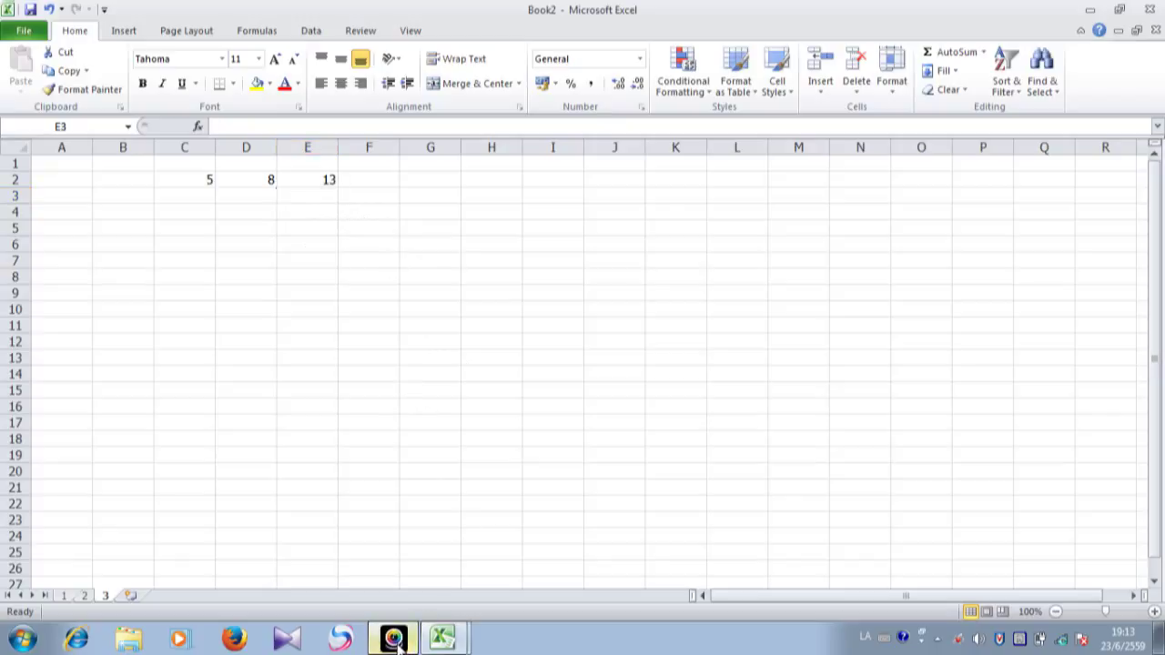